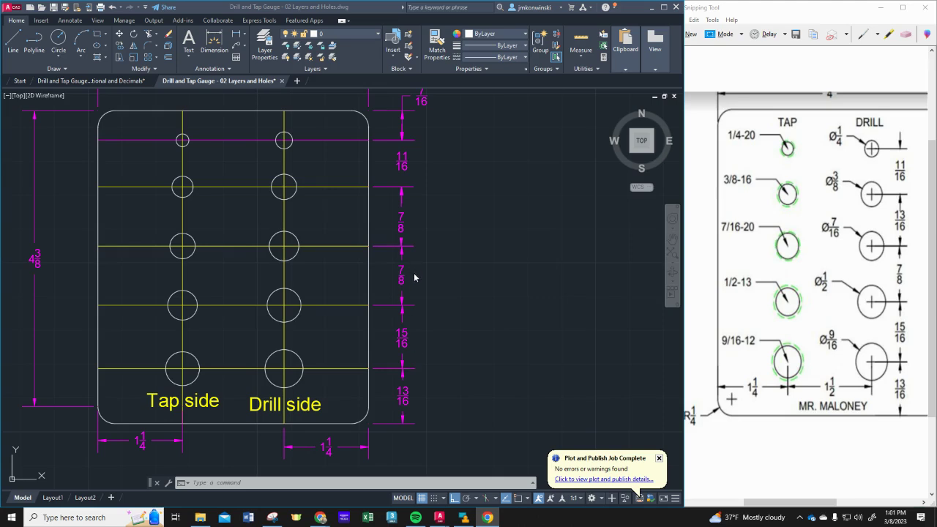
scroll(249, 289, down, 4)
scroll(242, 291, up, 2)
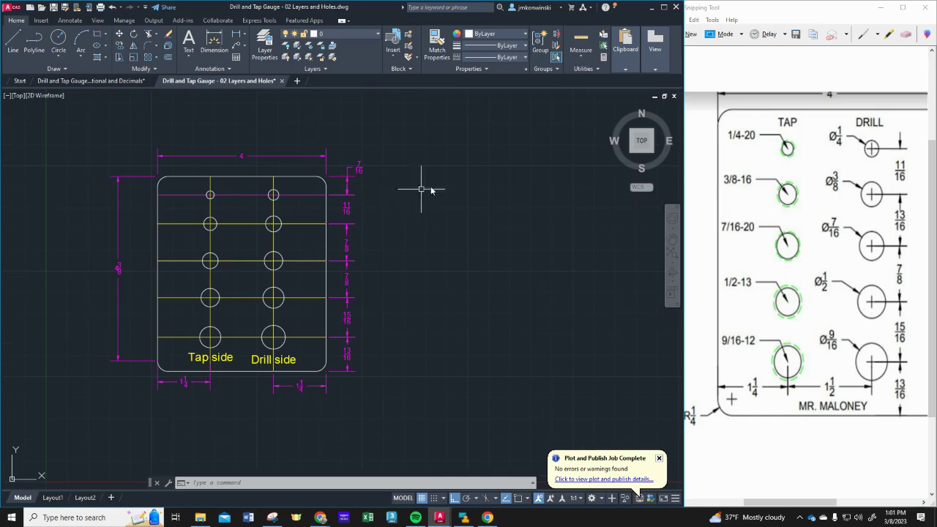
scroll(76, 224, up, 2)
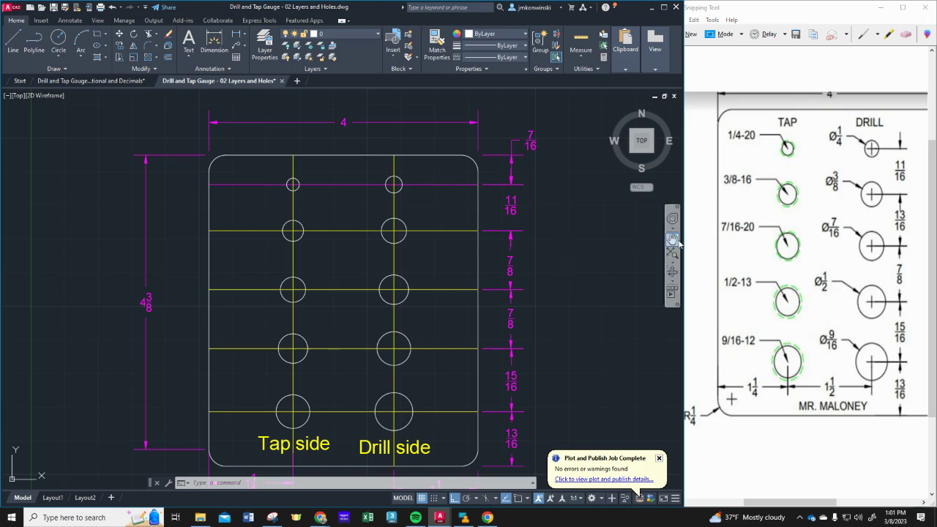
middle_drag(522, 290, 528, 273)
text(z)
key(Return)
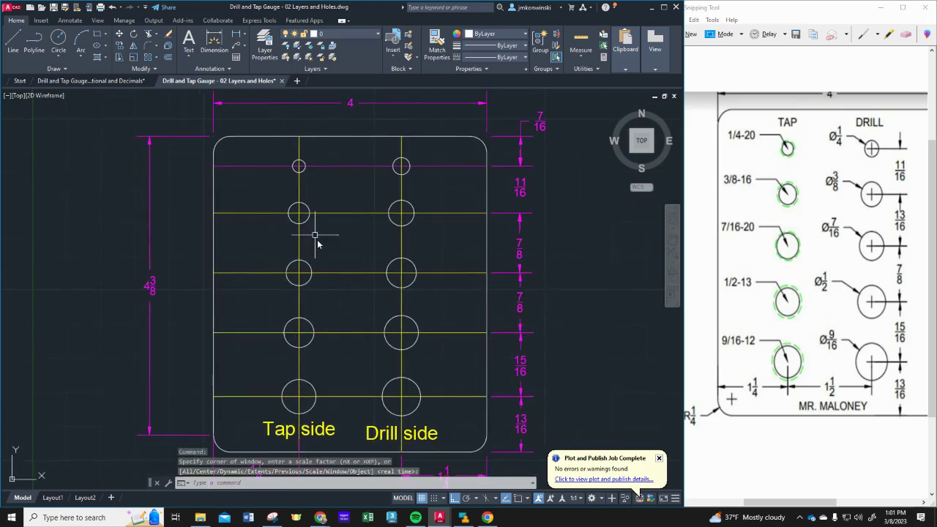
scroll(337, 260, down, 2)
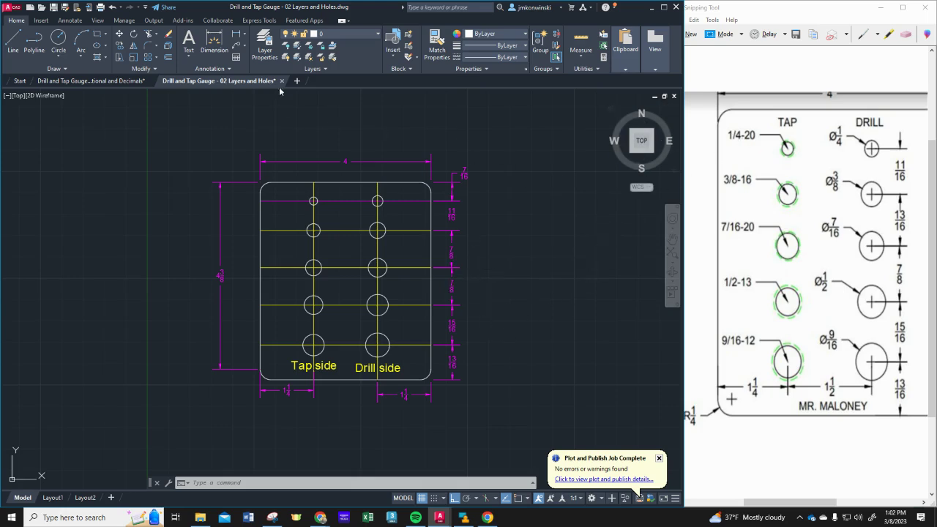
Turn on object snap and place a diameter dimension up and to the left of the lowest drill-side circle.
click(222, 40)
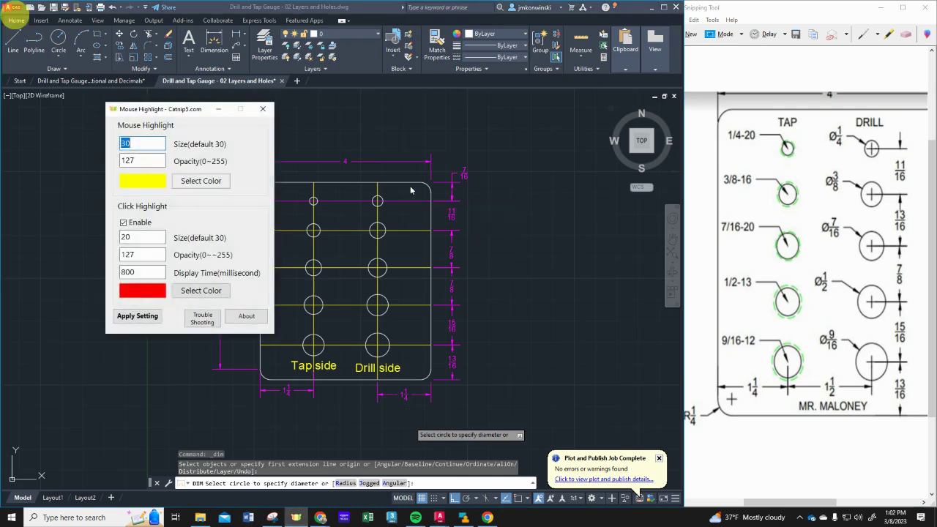
drag(197, 114, 936, 157)
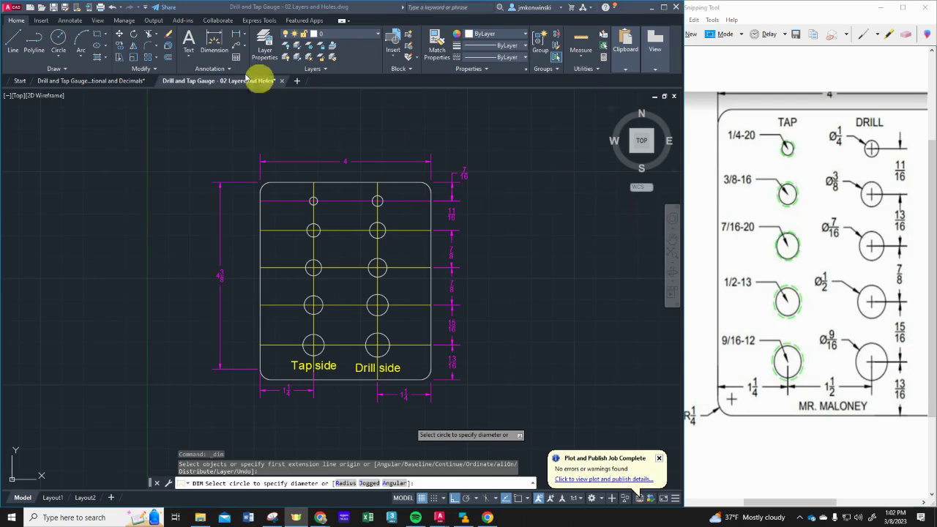
scroll(364, 354, up, 4)
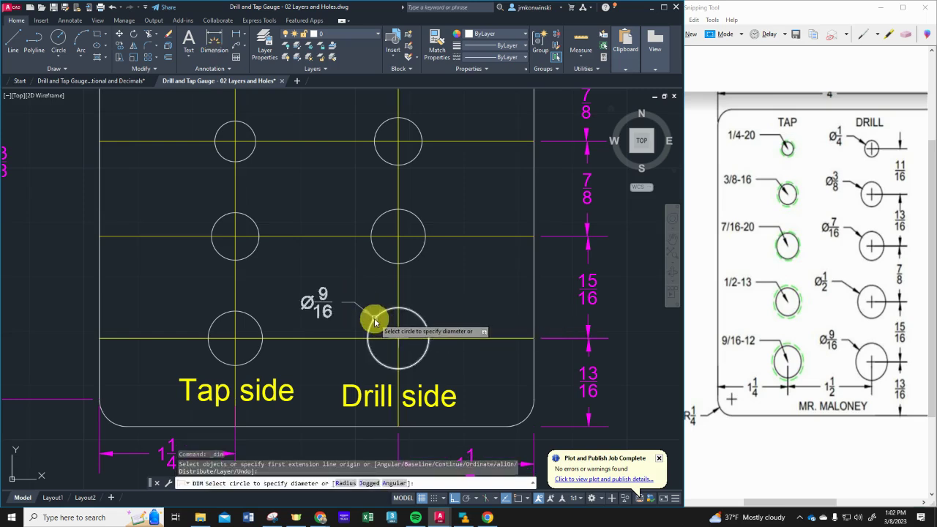
click(374, 318)
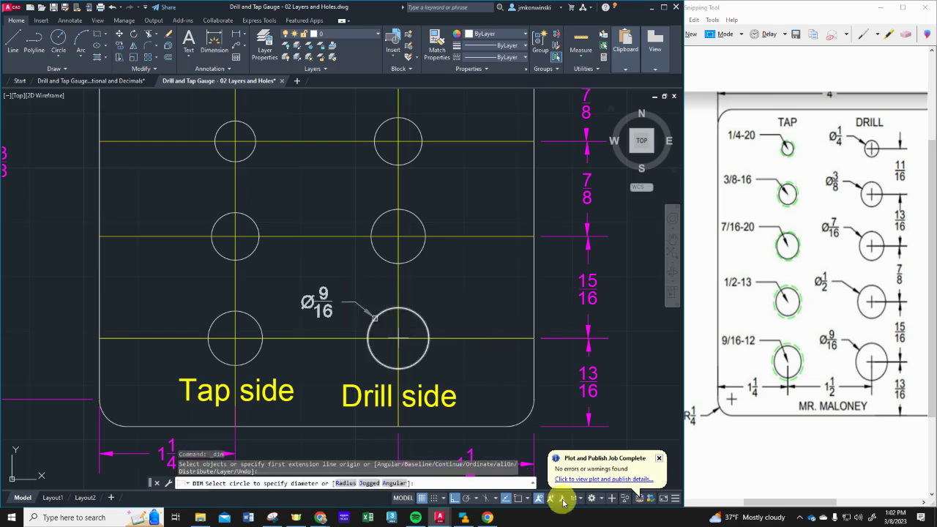
click(522, 499)
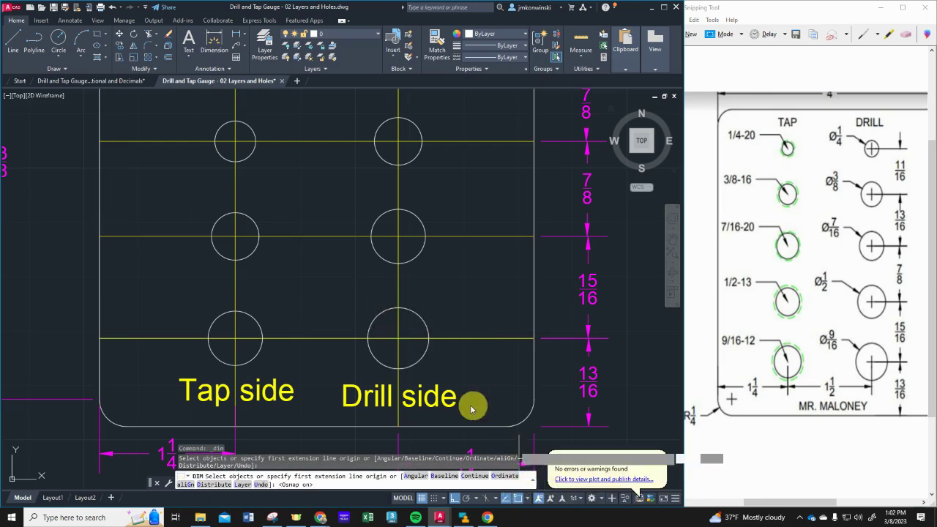
click(372, 319)
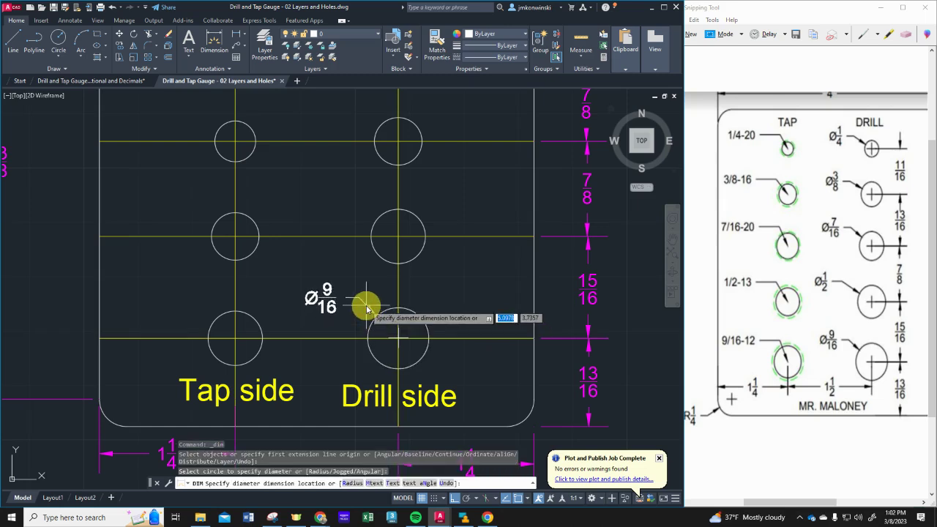
click(361, 306)
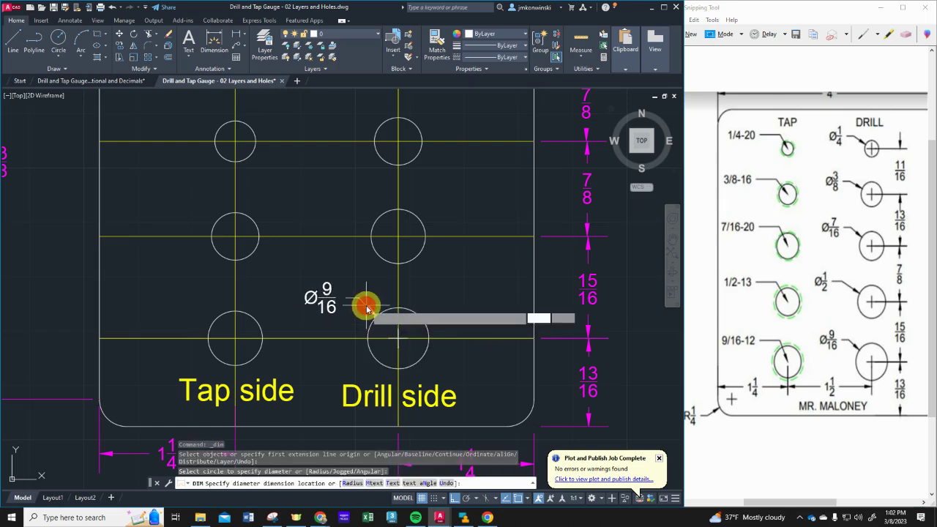
Add diameter dimensions to the second and third drill-side circles from the bottom, with their text on the upper left.
click(376, 218)
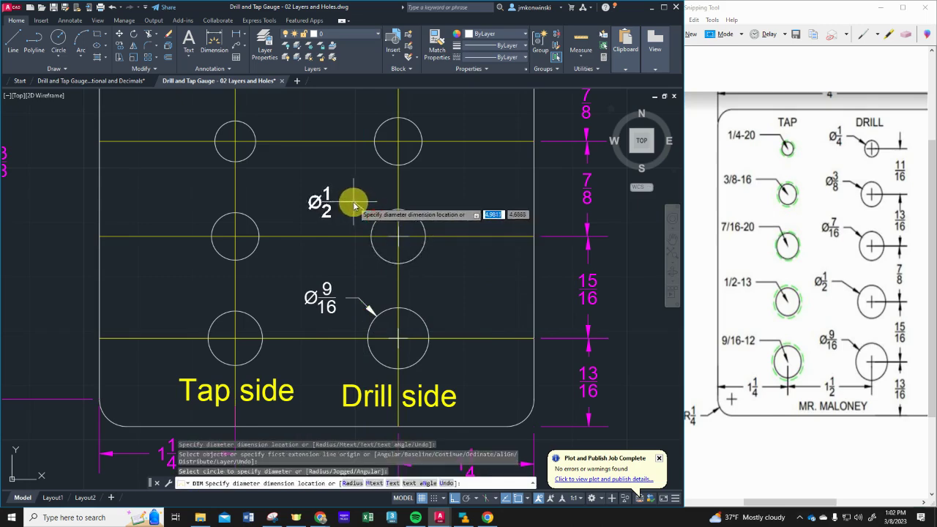
click(349, 196)
scroll(386, 182, down, 4)
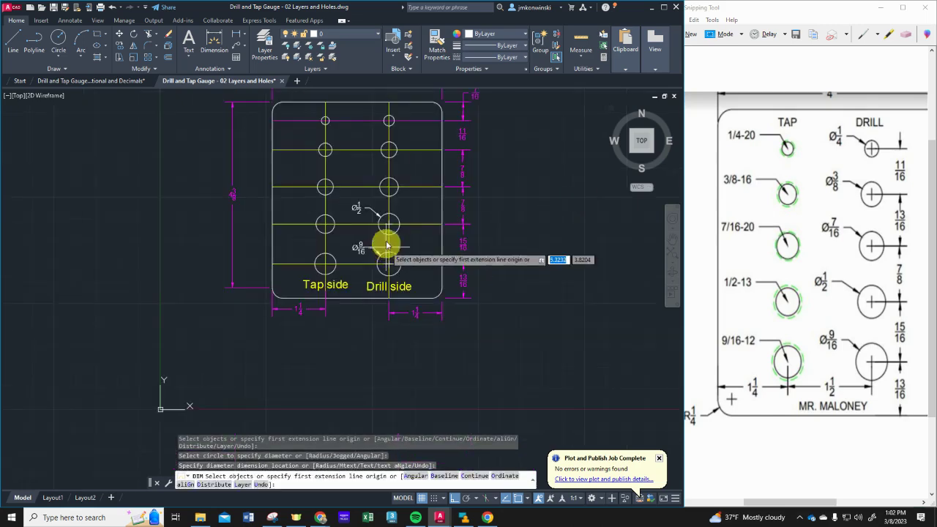
scroll(380, 131, up, 2)
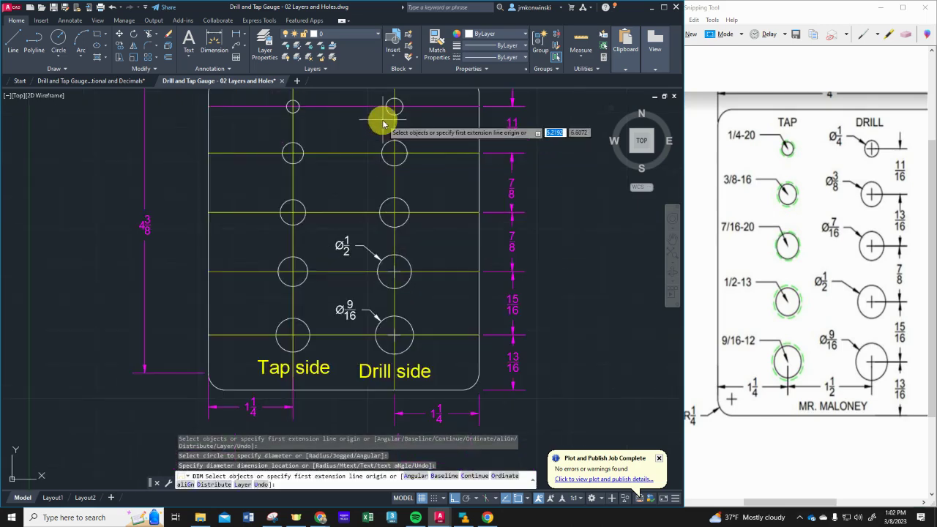
click(383, 200)
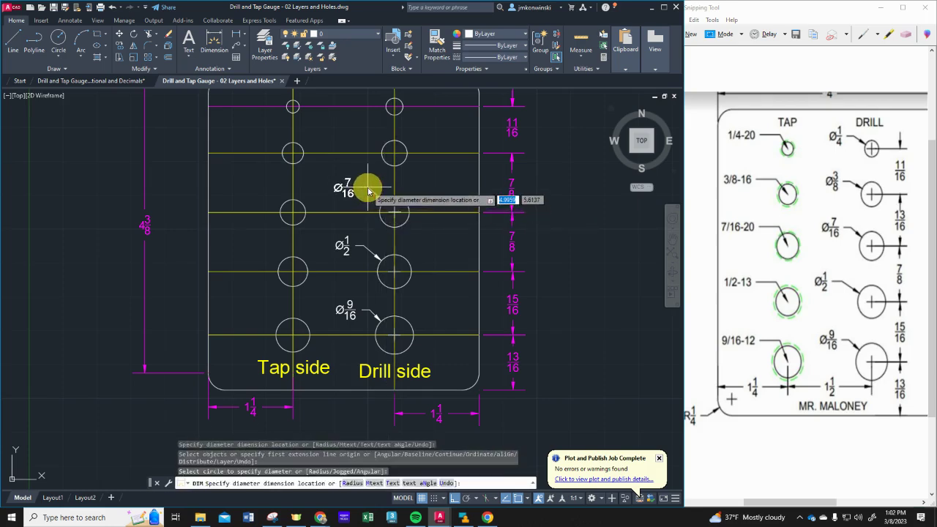
click(368, 191)
Add diameter dimensions to the two uppermost drill-side circles, placing their text between the tap and drill columns.
scroll(362, 201, down, 1)
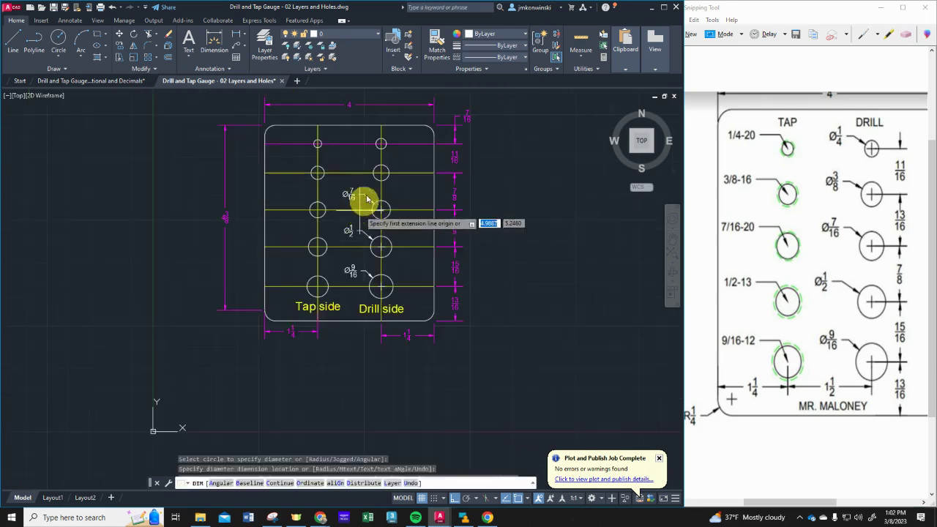
scroll(366, 156, up, 1)
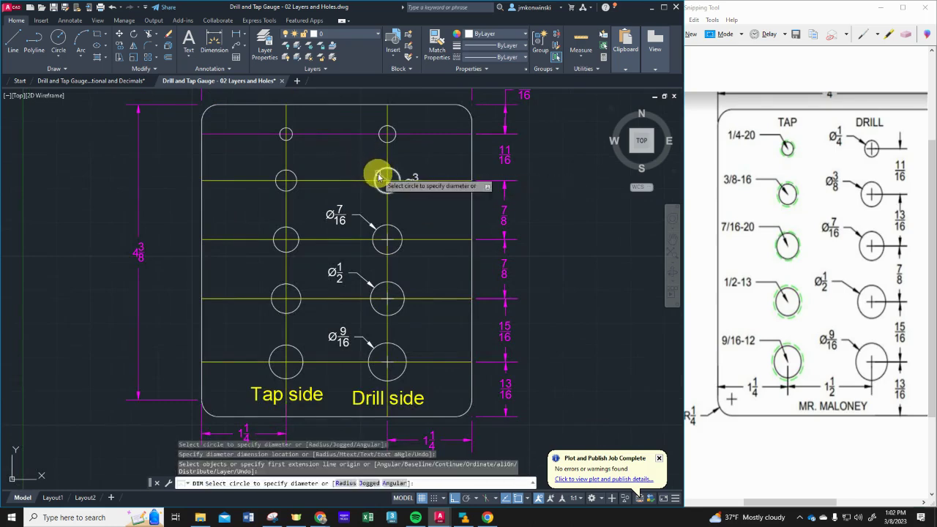
click(374, 172)
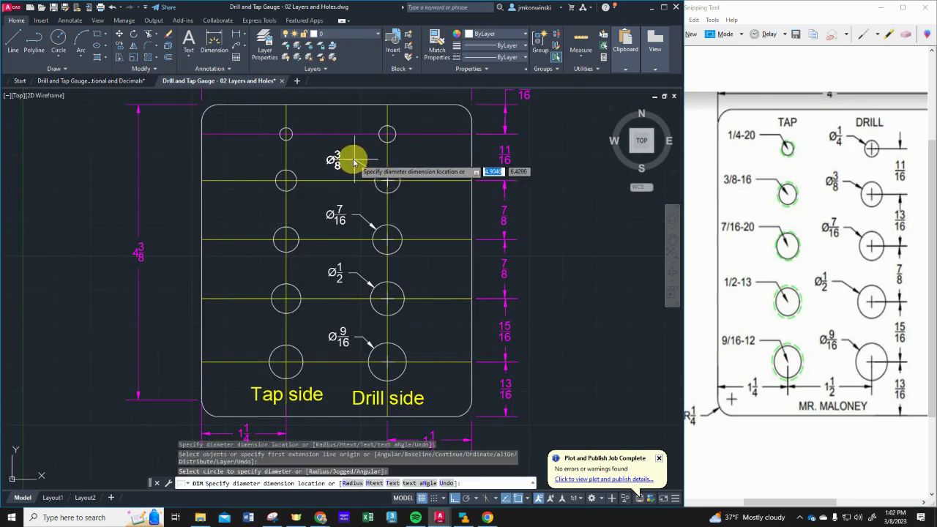
click(353, 158)
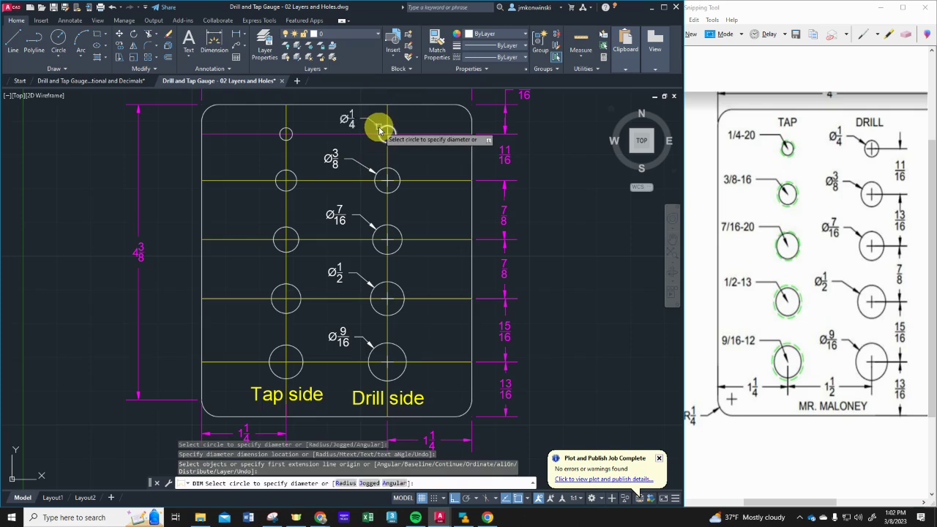
click(377, 127)
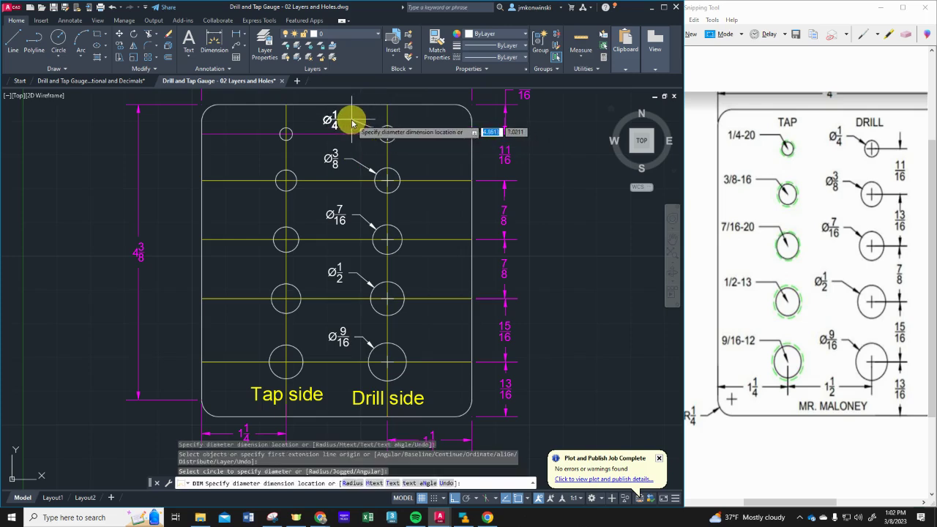
click(353, 121)
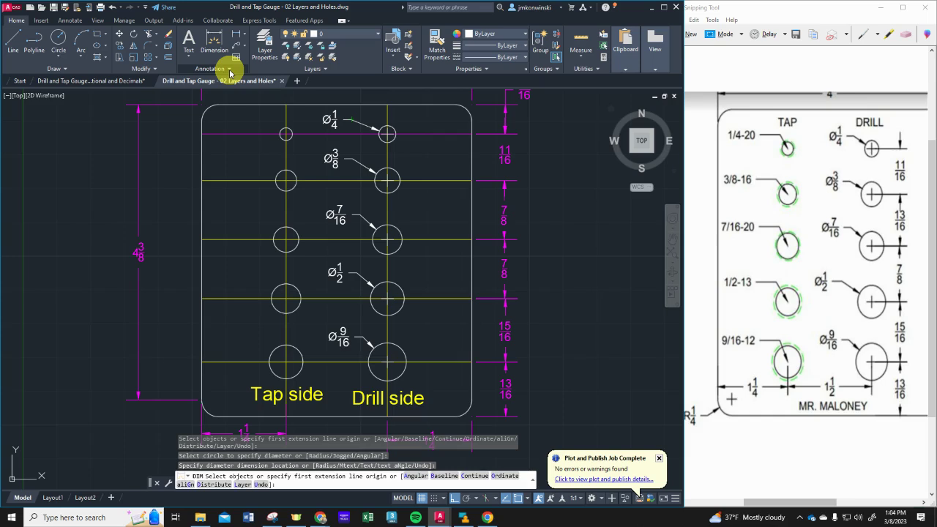
Modify the Standard multileader style, setting its text height to 0.120.
click(230, 70)
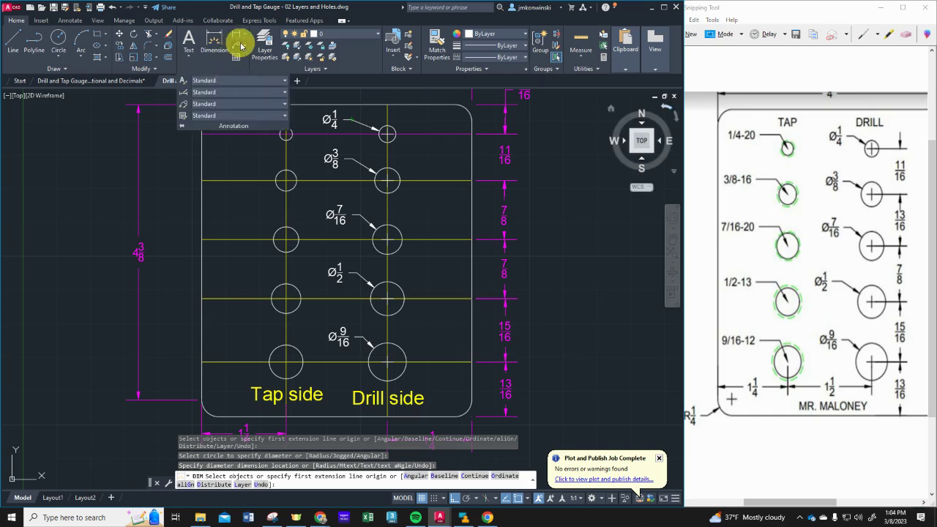
click(183, 105)
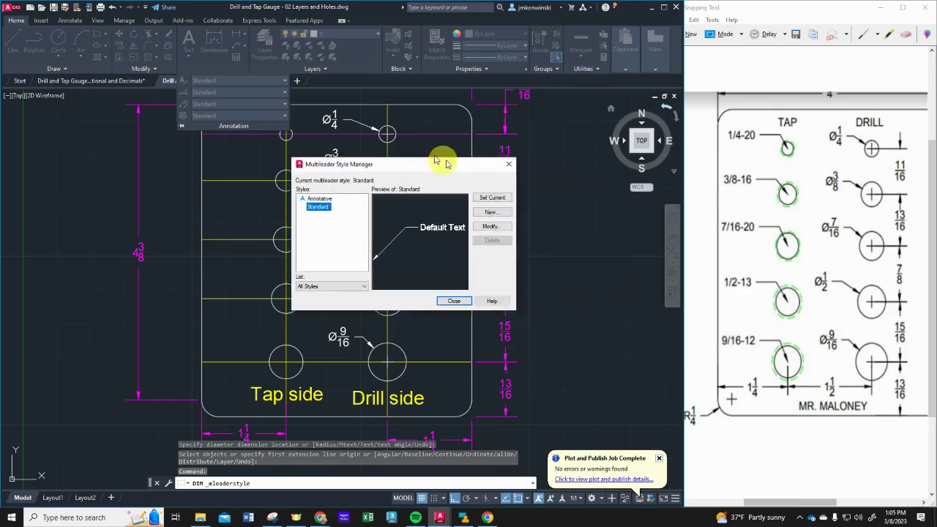
drag(439, 156, 329, 189)
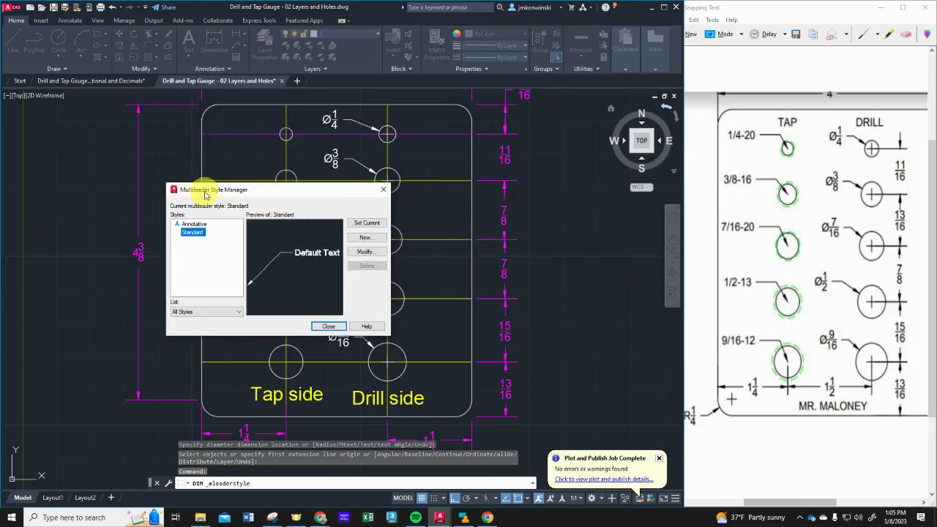
click(363, 251)
click(370, 252)
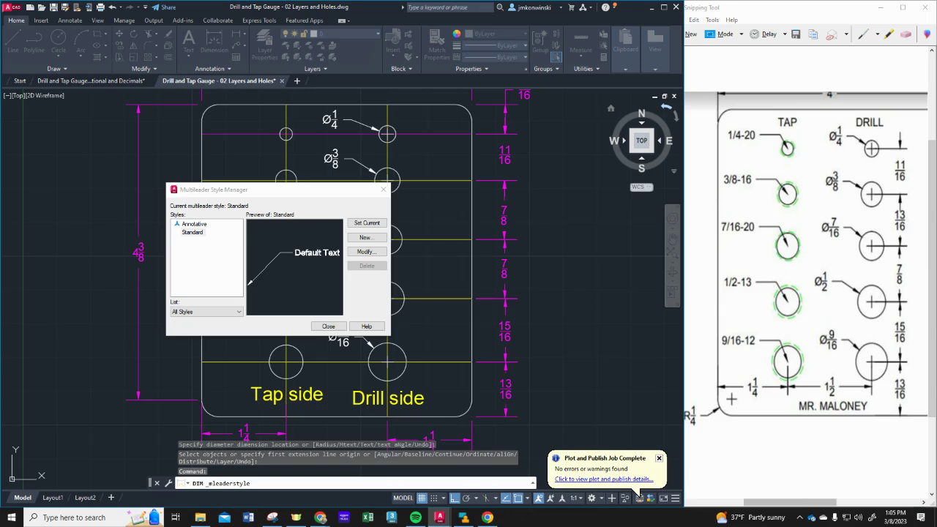
drag(261, 131, 343, 117)
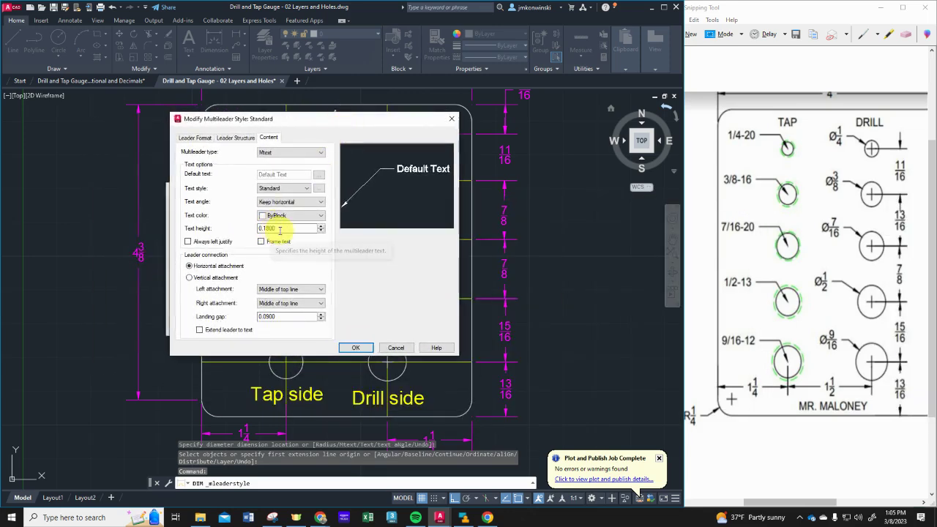
double_click(283, 229)
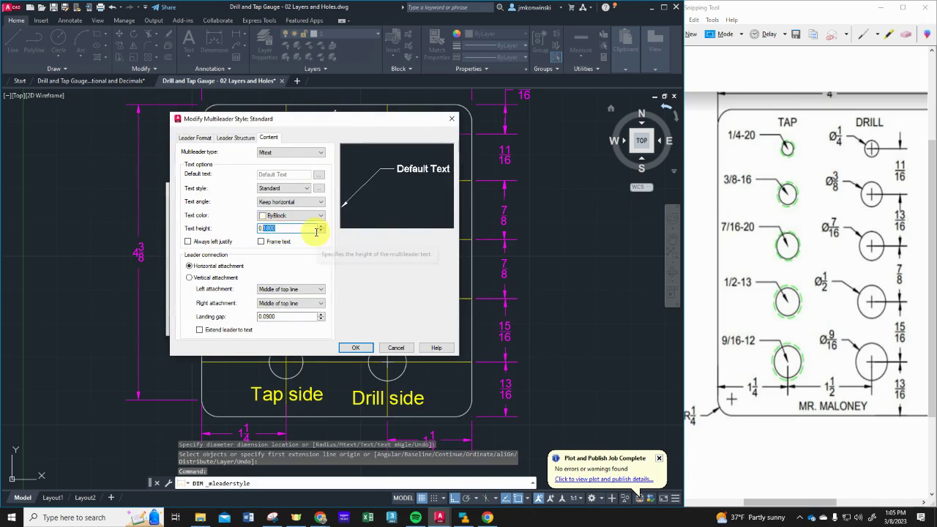
text(1)
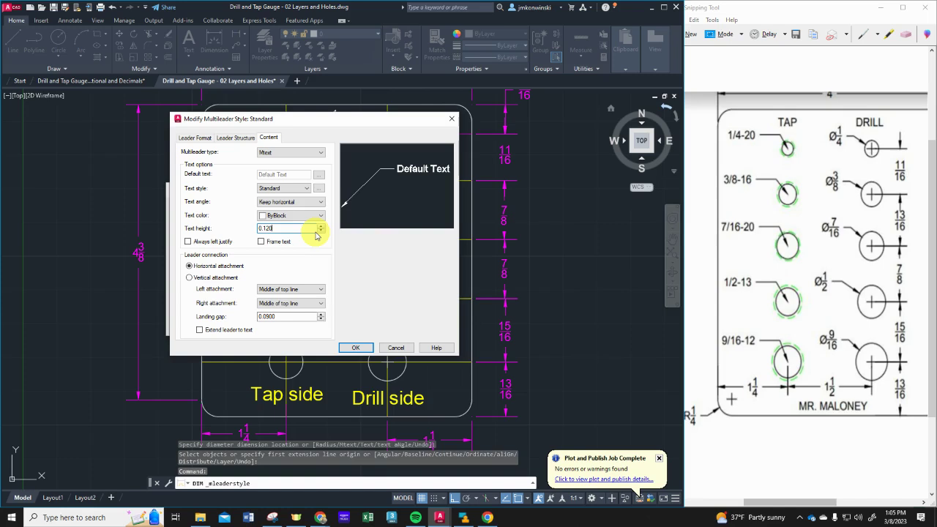
Set the Standard multileader style's arrowhead size to 0.1200 and make that style current.
click(244, 139)
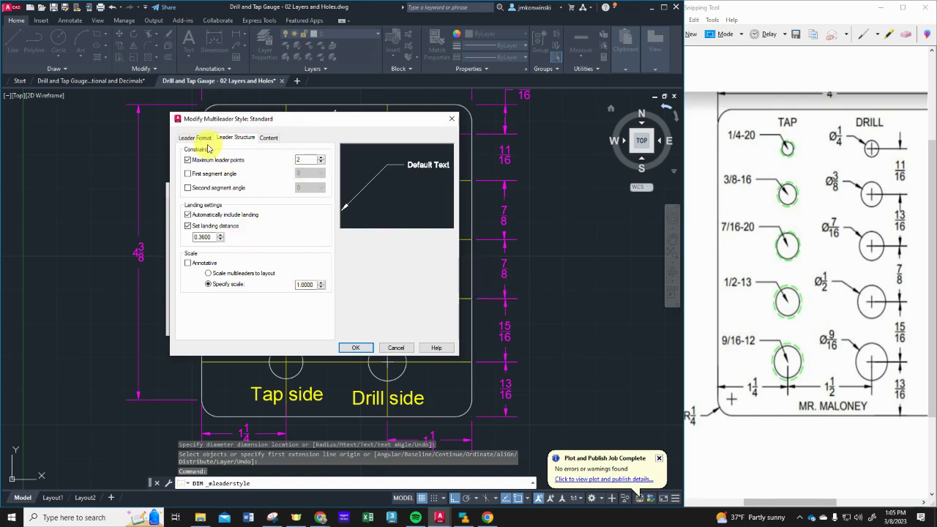
click(196, 138)
double_click(264, 241)
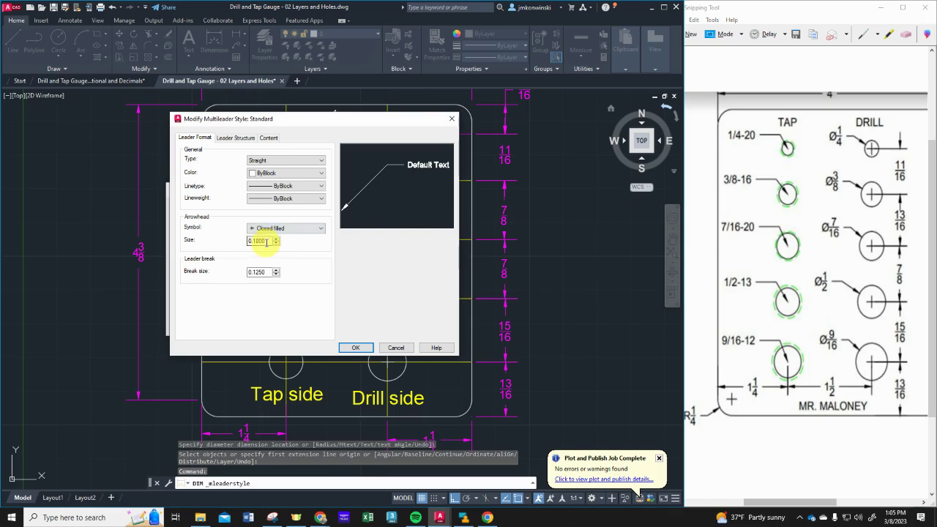
drag(256, 240, 290, 240)
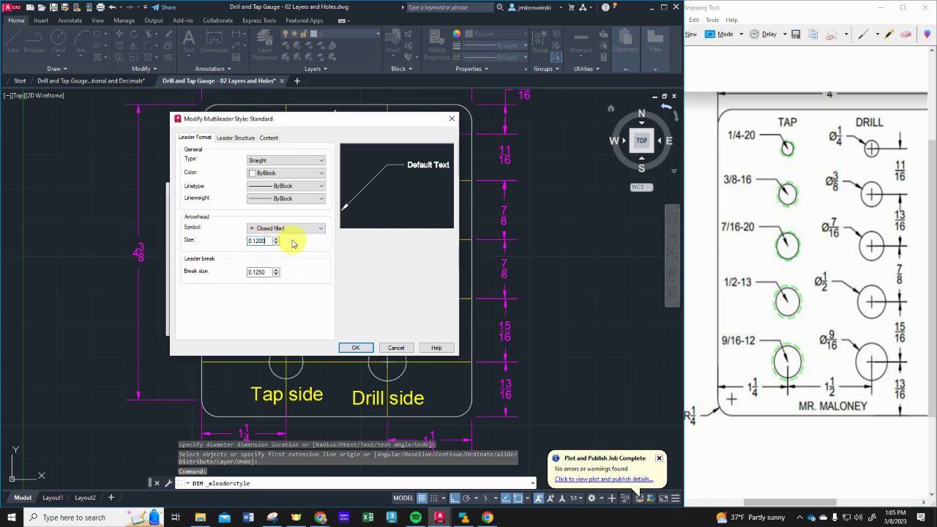
text(200)
click(364, 349)
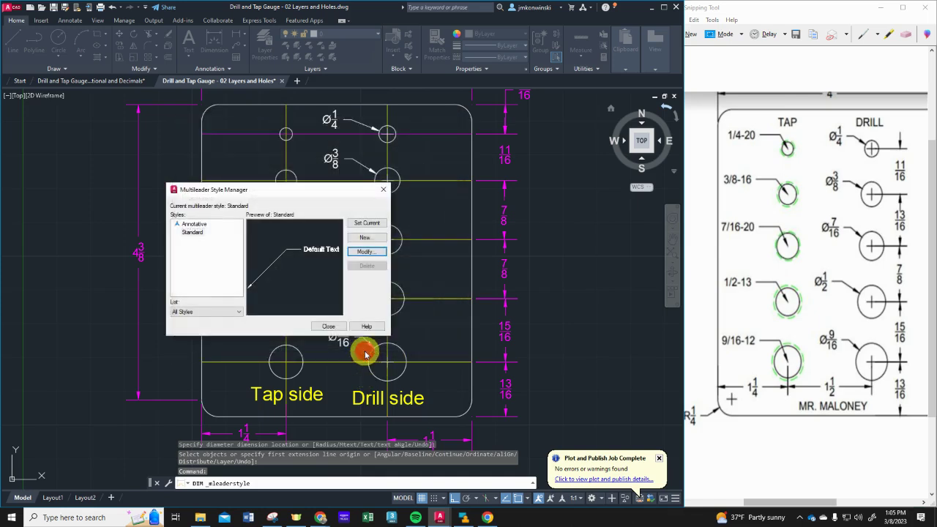
click(370, 224)
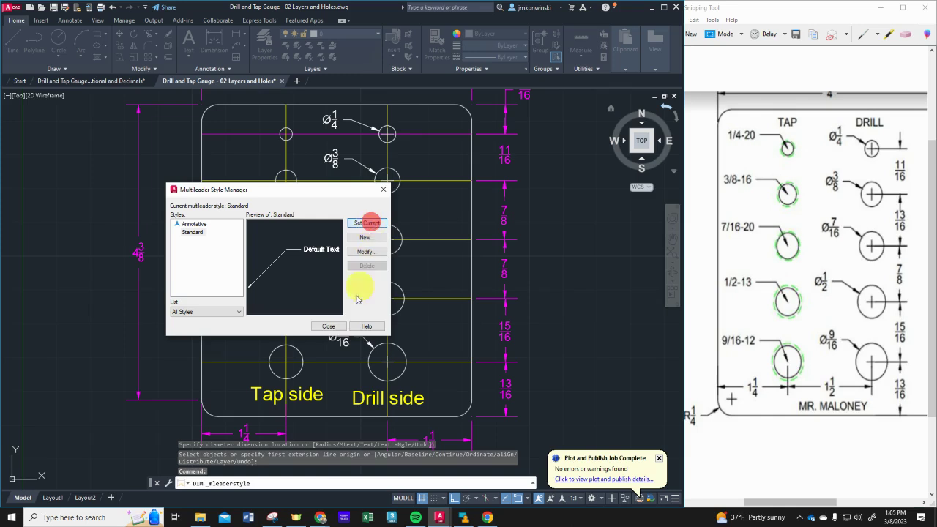
click(338, 327)
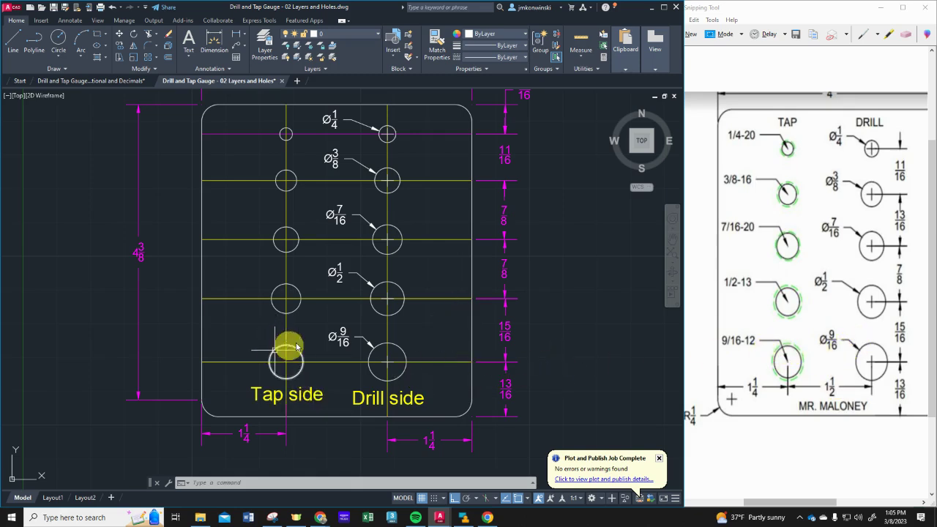
click(236, 49)
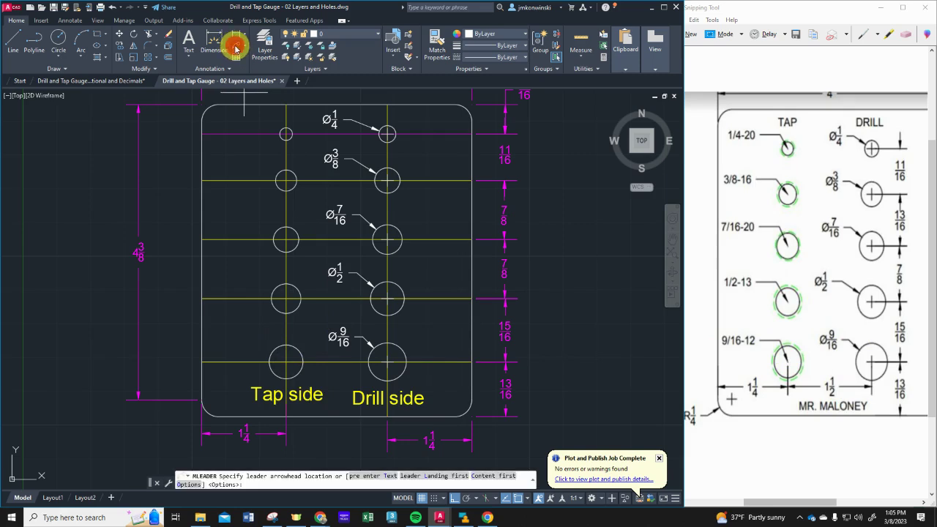
click(273, 357)
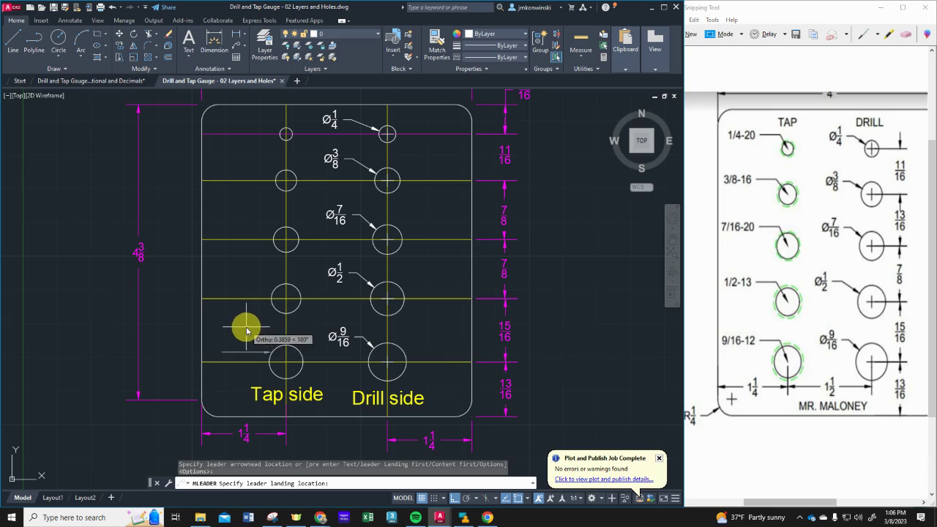
key(Escape)
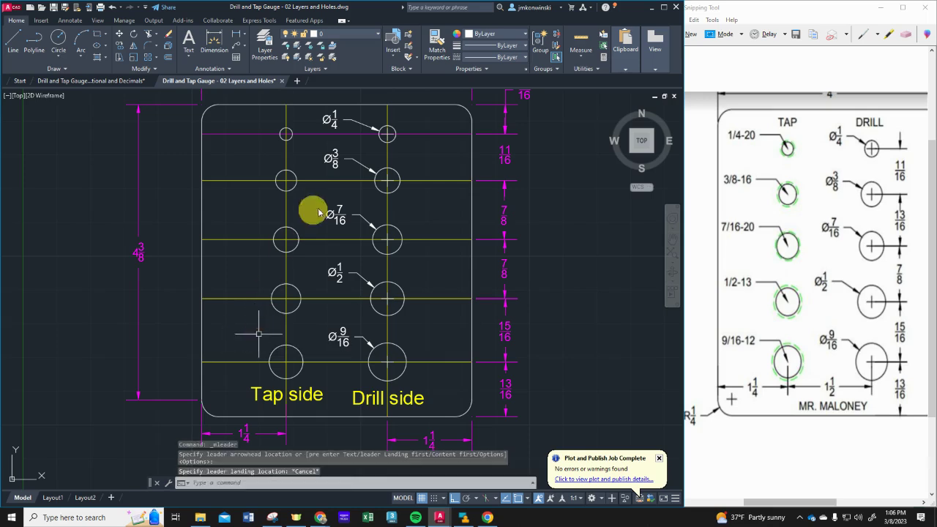
click(235, 35)
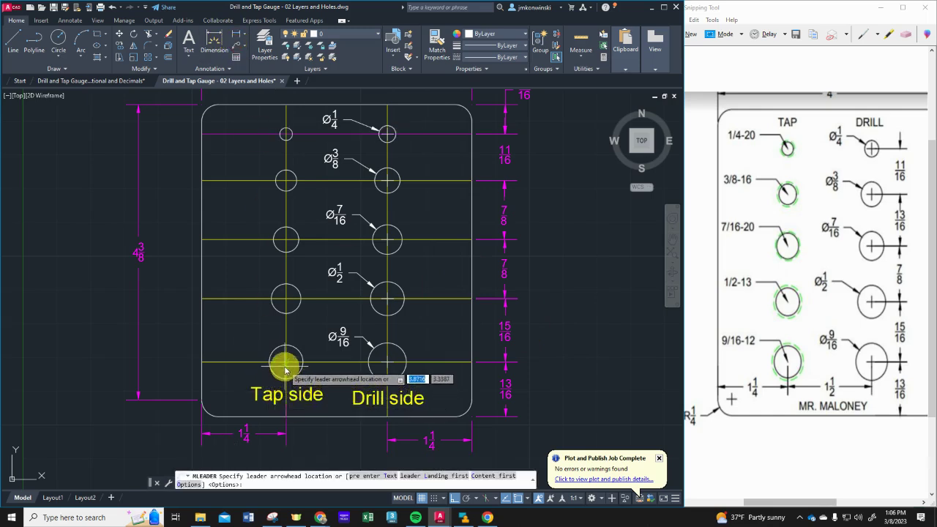
click(285, 367)
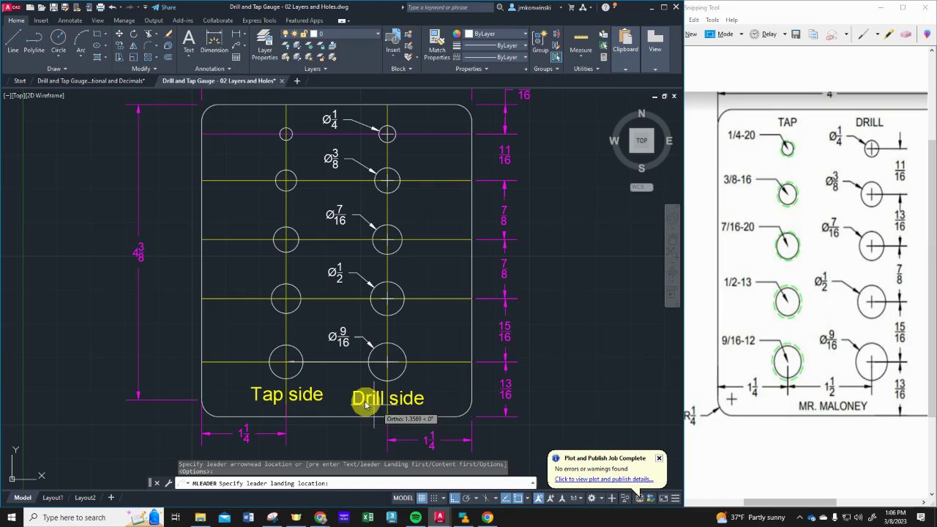
click(518, 497)
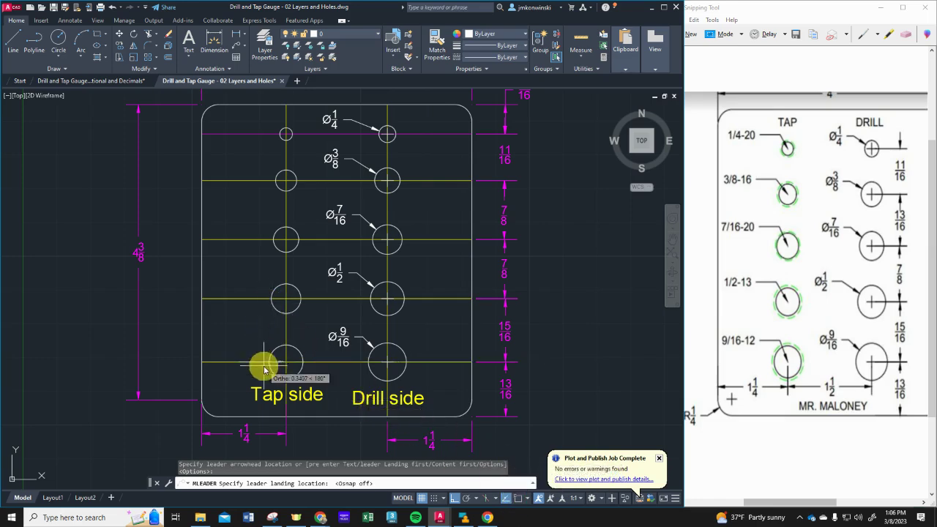
scroll(262, 342, up, 4)
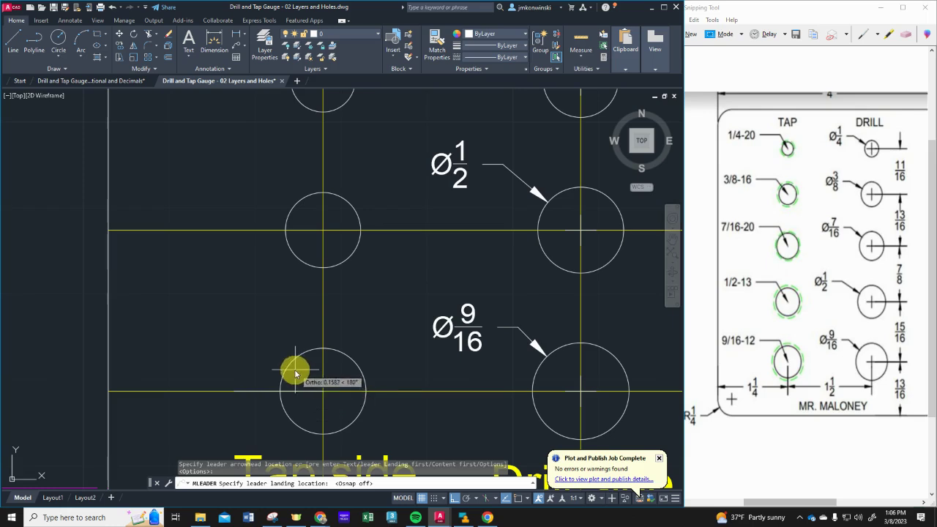
click(539, 498)
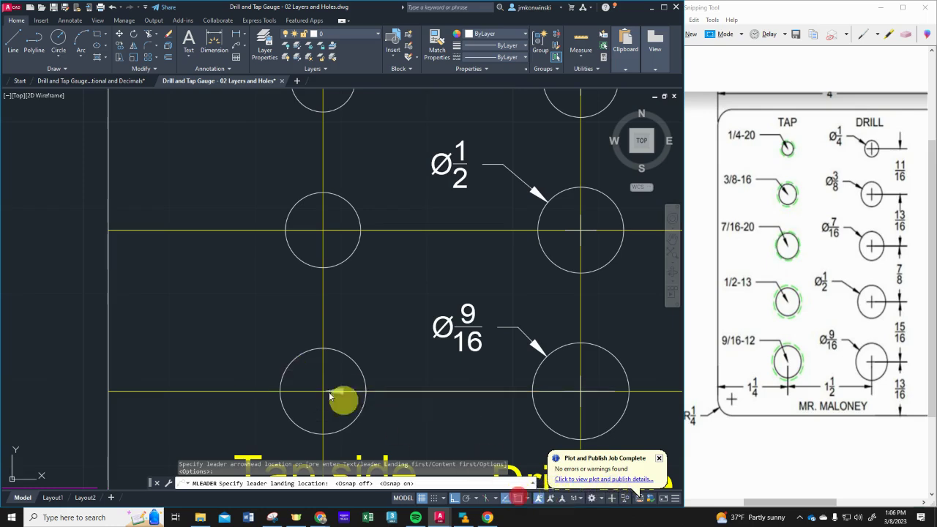
click(323, 393)
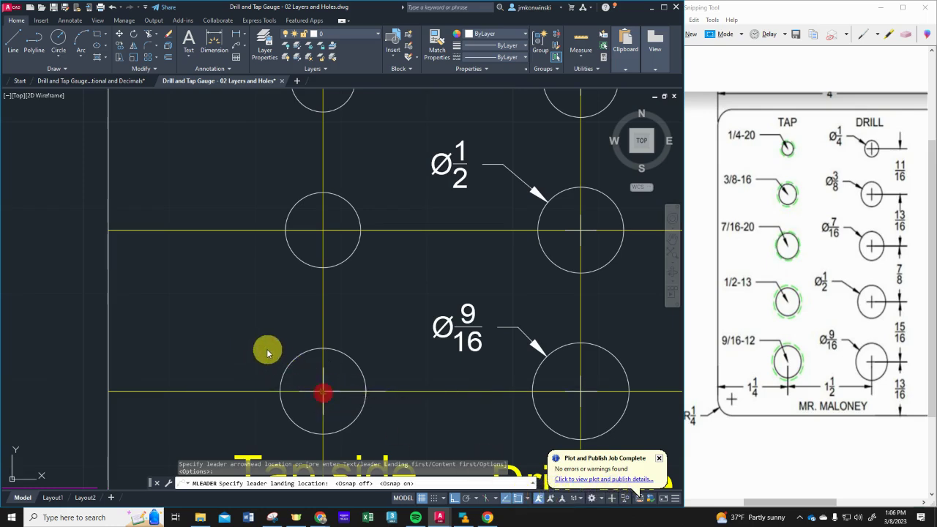
click(266, 352)
key(Escape)
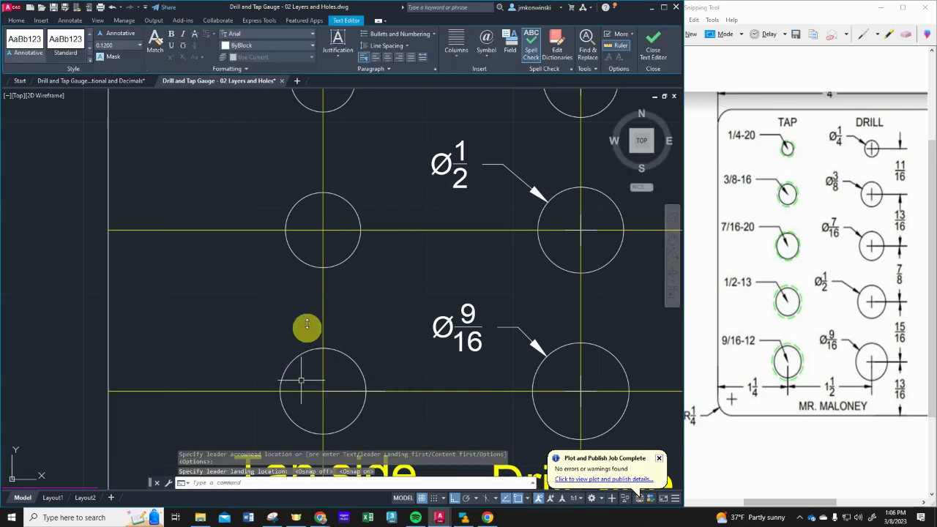
Turn off Ortho and add a multileader from the lowest tap-side hole's center to the upper left, reading 9/16-12.
click(453, 499)
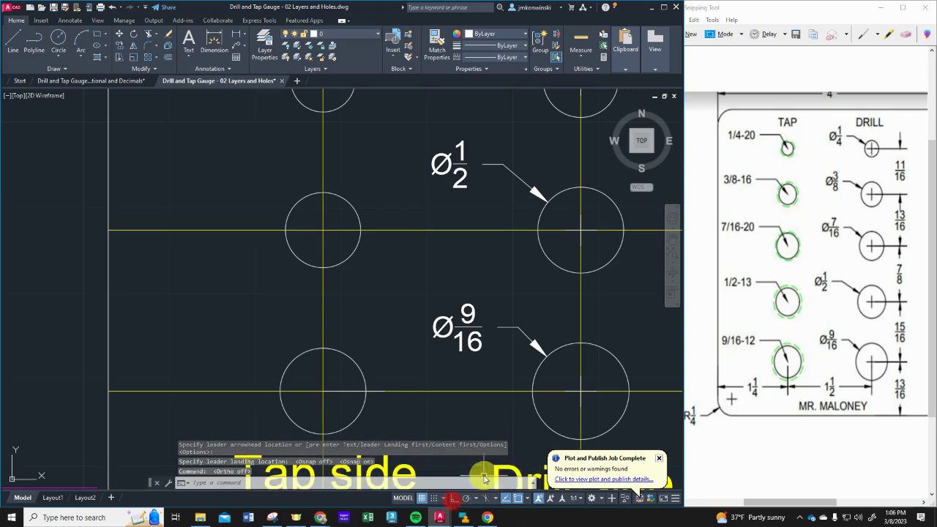
click(235, 45)
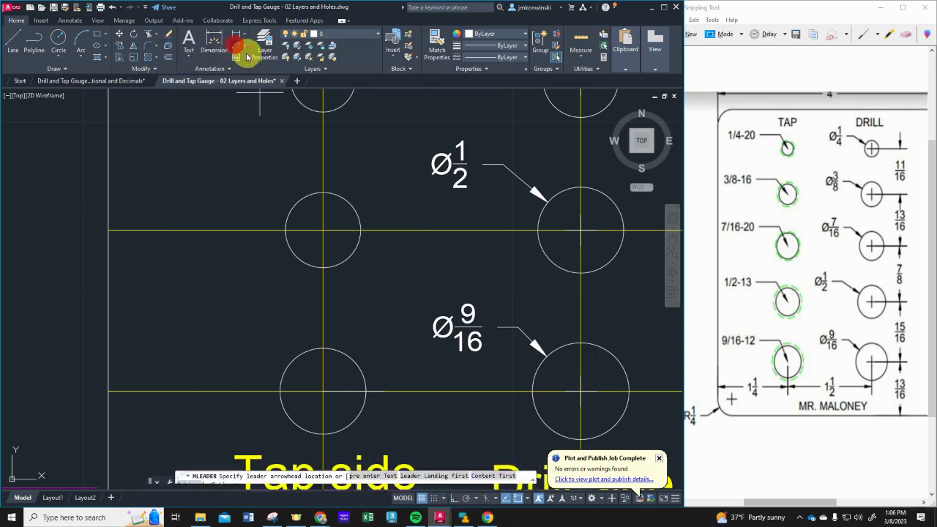
click(324, 392)
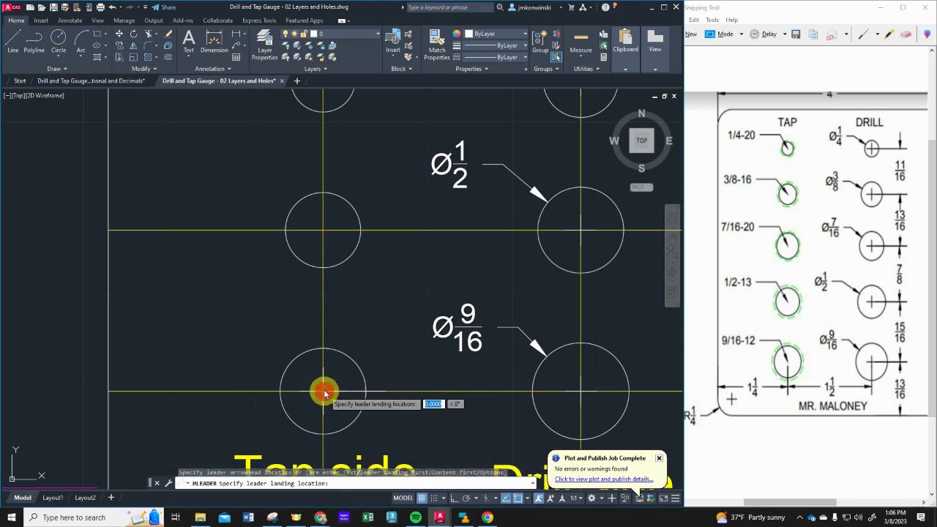
click(280, 349)
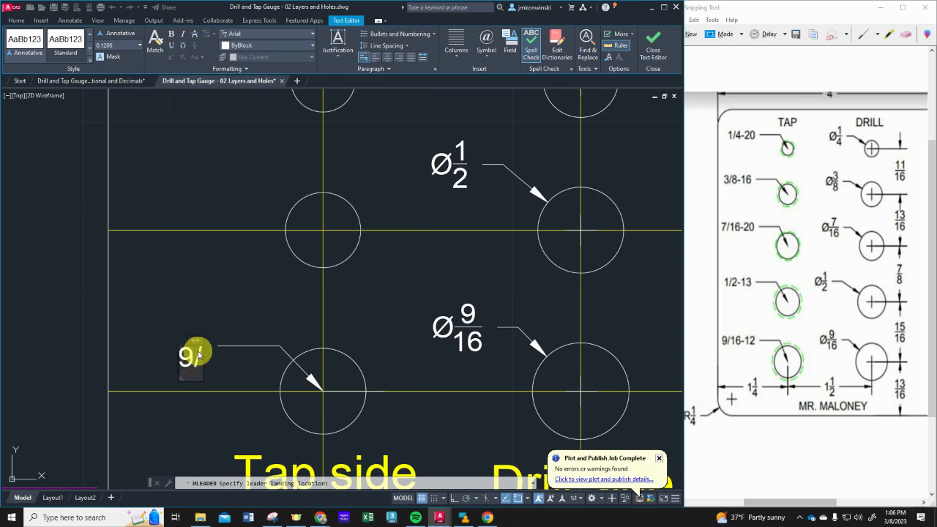
text(16)
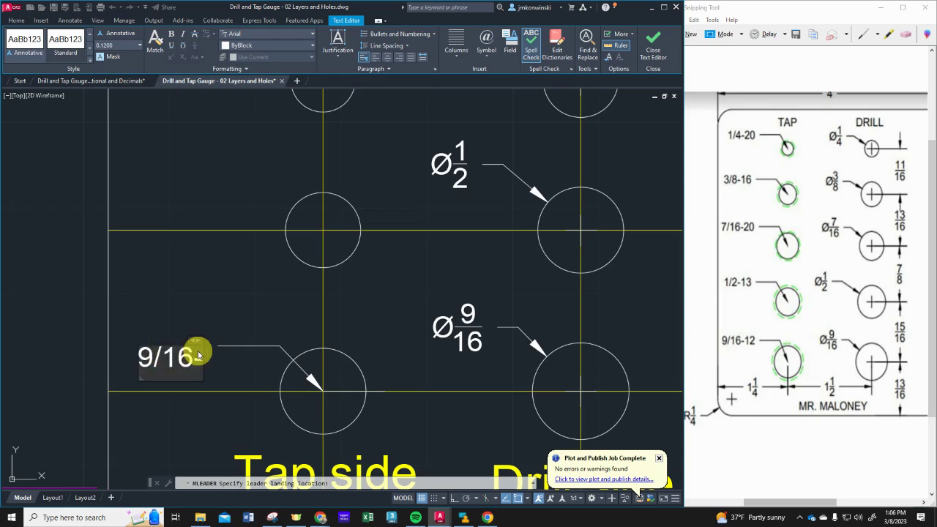
text(-12)
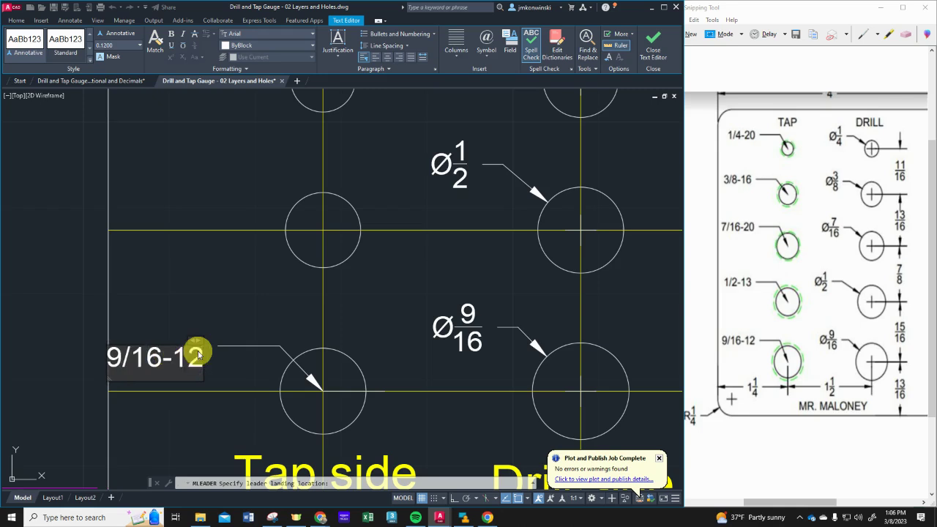
click(322, 234)
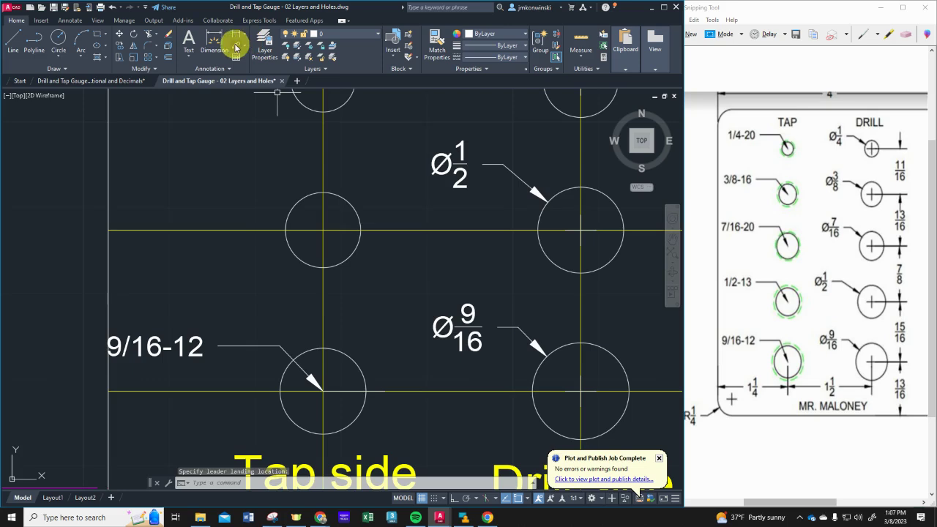
Add a multileader reading 1/2-13 at the center of the second tap-side hole from the bottom, landing at its upper left.
click(235, 47)
click(322, 232)
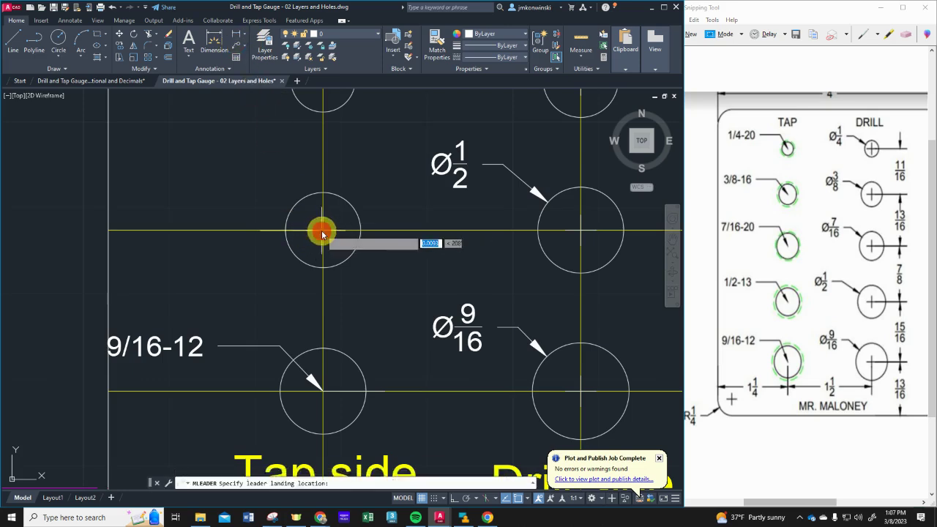
click(290, 200)
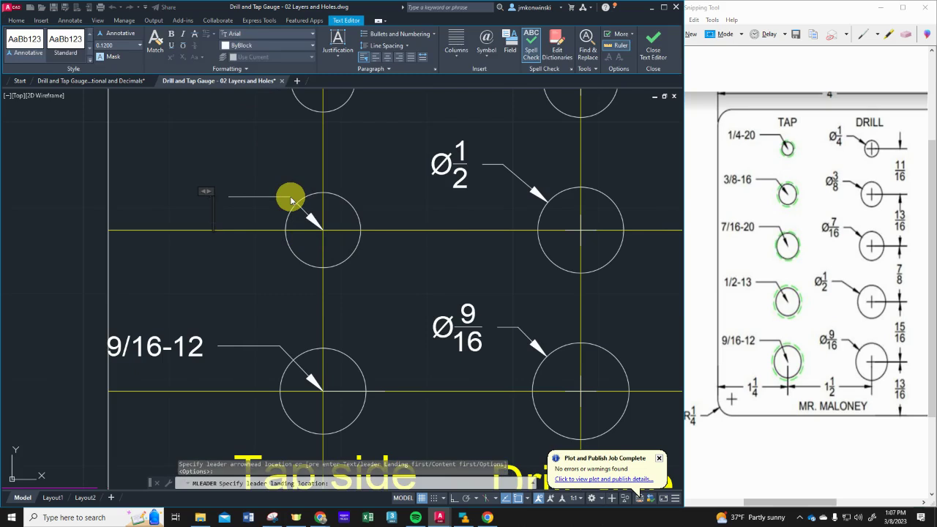
text(12)
key(BackSpace)
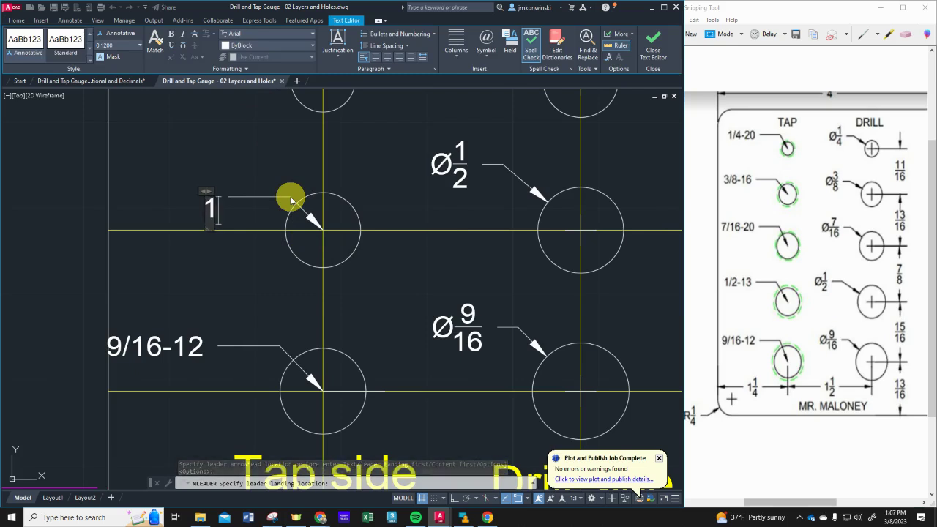
text(/2-)
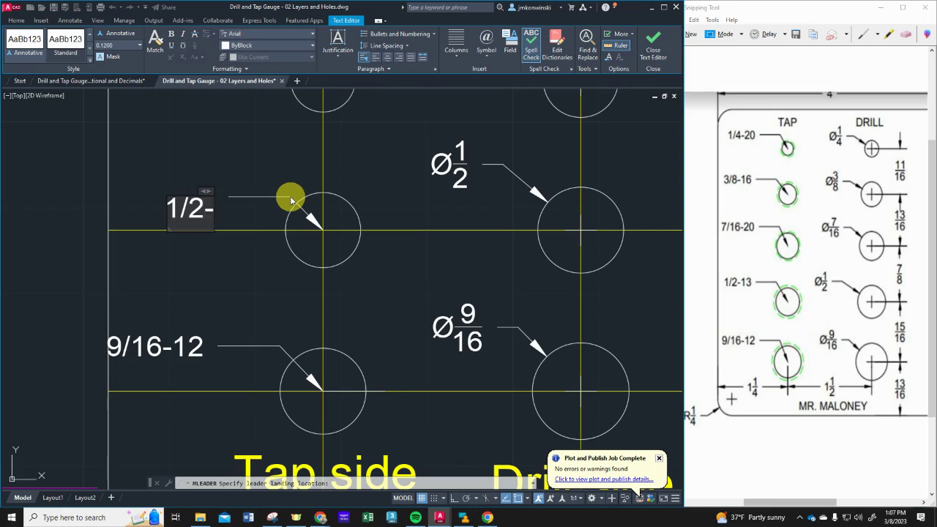
text(13)
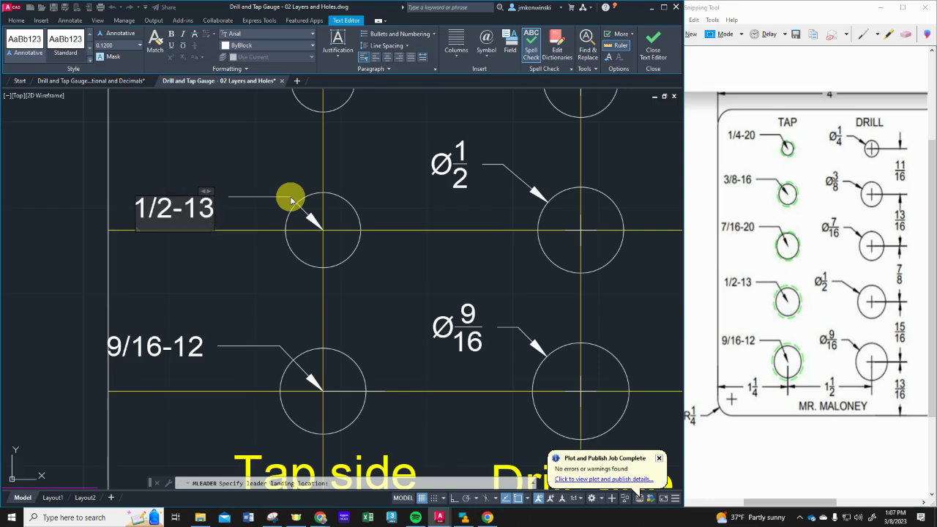
click(243, 144)
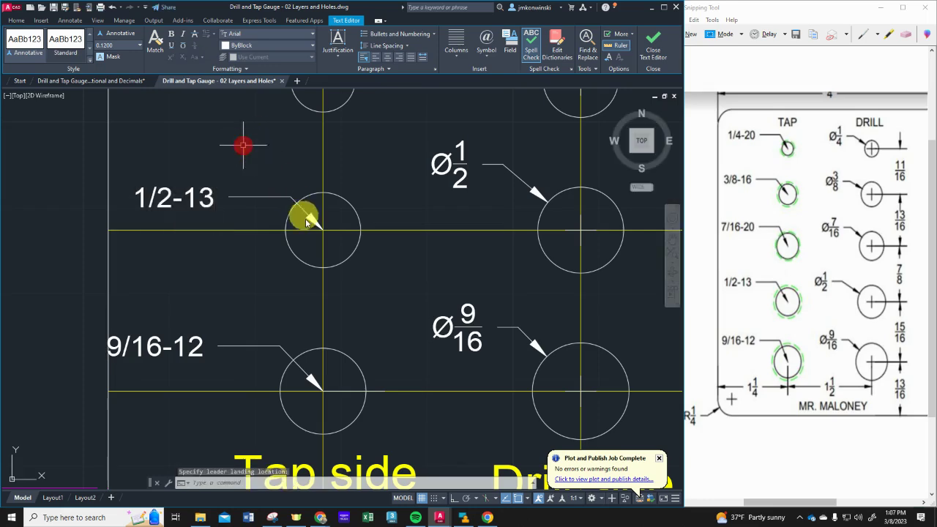
Add a multileader reading 7/16-20 at the center of the middle tap-side hole, landing at its upper left.
scroll(301, 251, down, 3)
scroll(264, 278, down, 5)
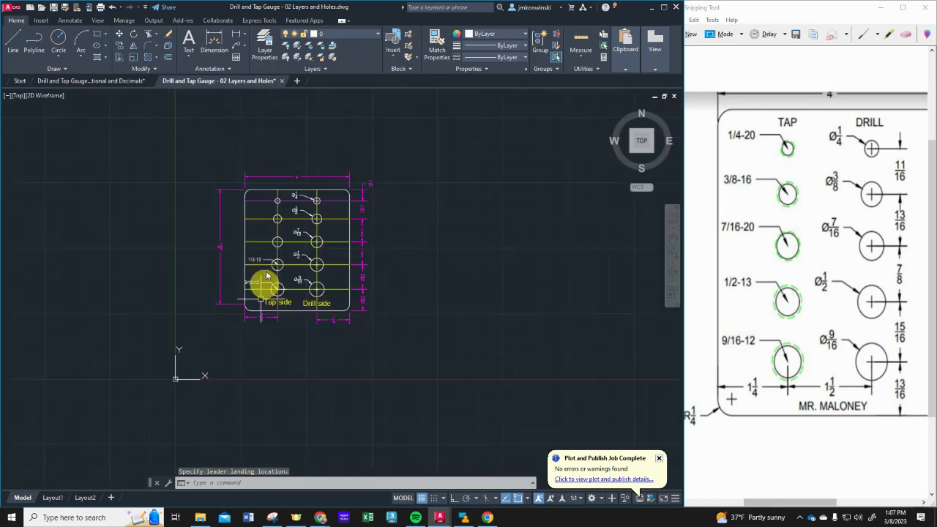
scroll(296, 173, up, 4)
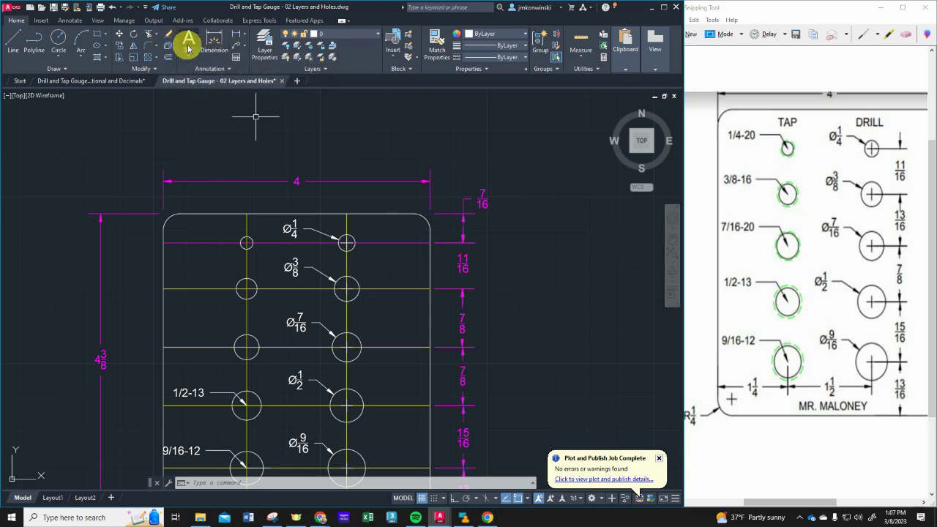
click(238, 47)
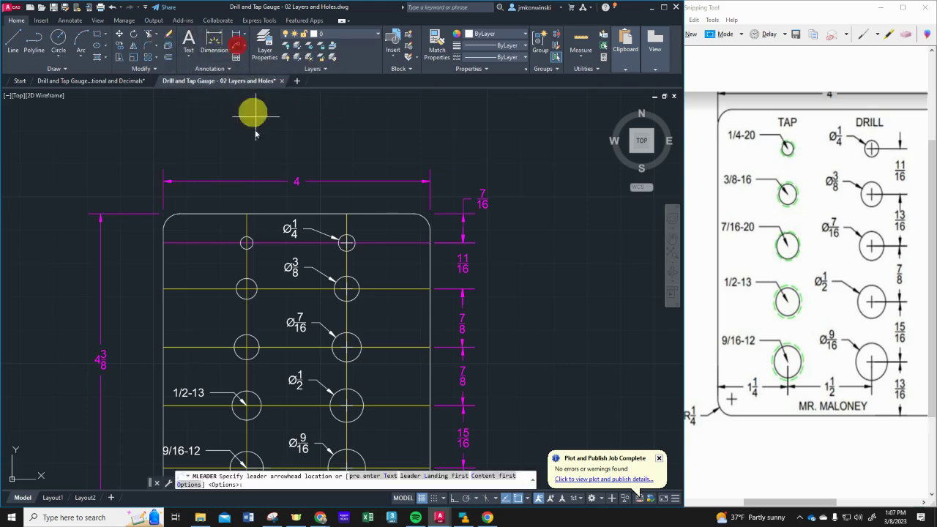
click(245, 349)
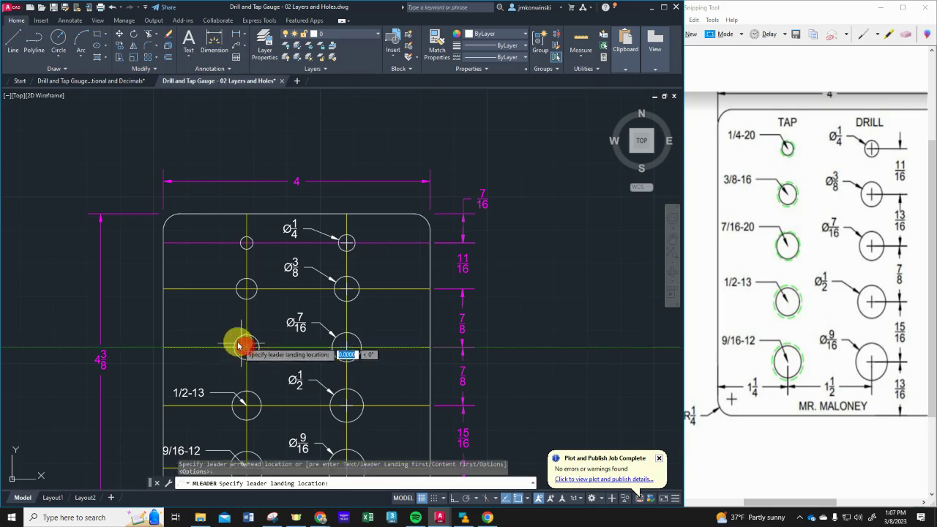
click(226, 333)
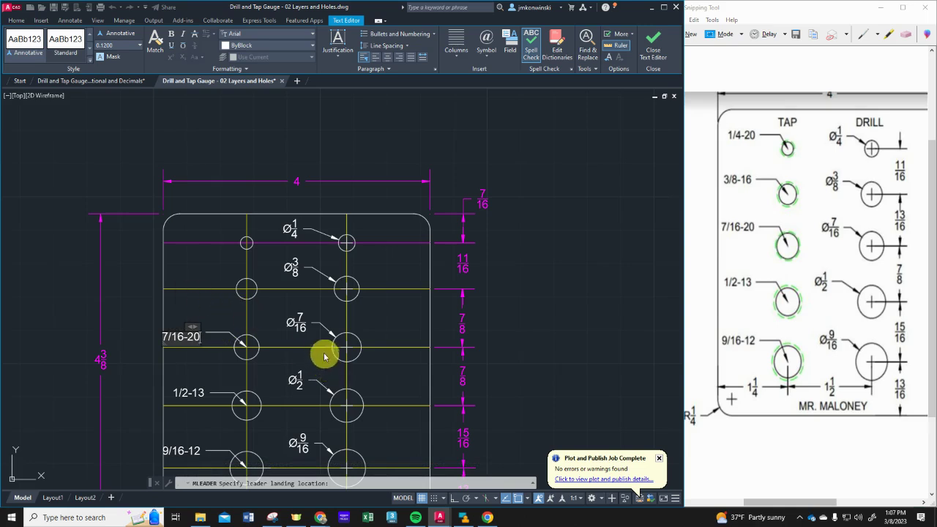
click(215, 275)
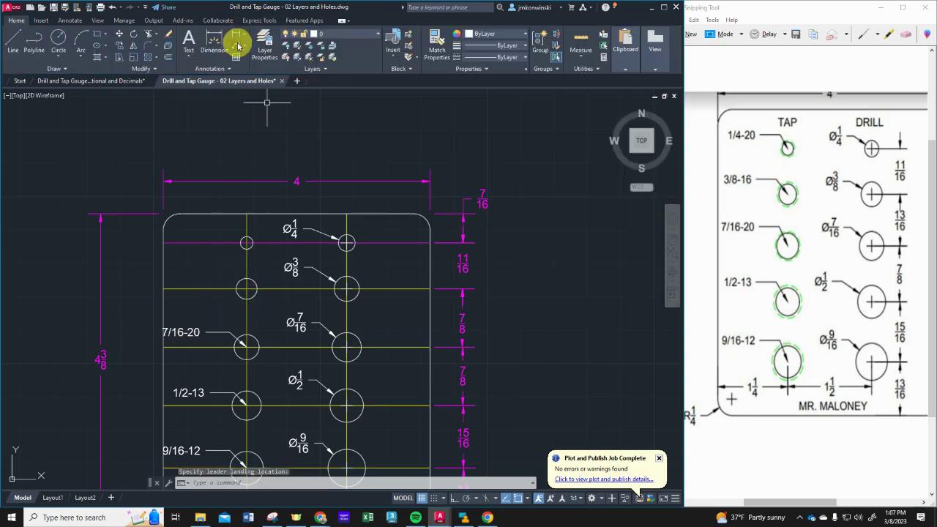
Add a multileader reading 3/8-16 at the center of the second tap-side hole from the top, landing at its upper left.
click(238, 46)
click(244, 286)
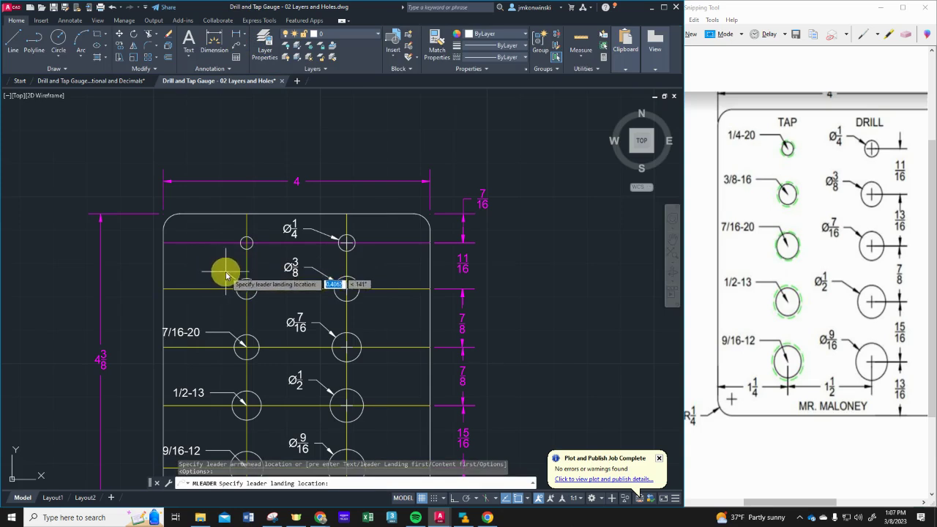
click(220, 271)
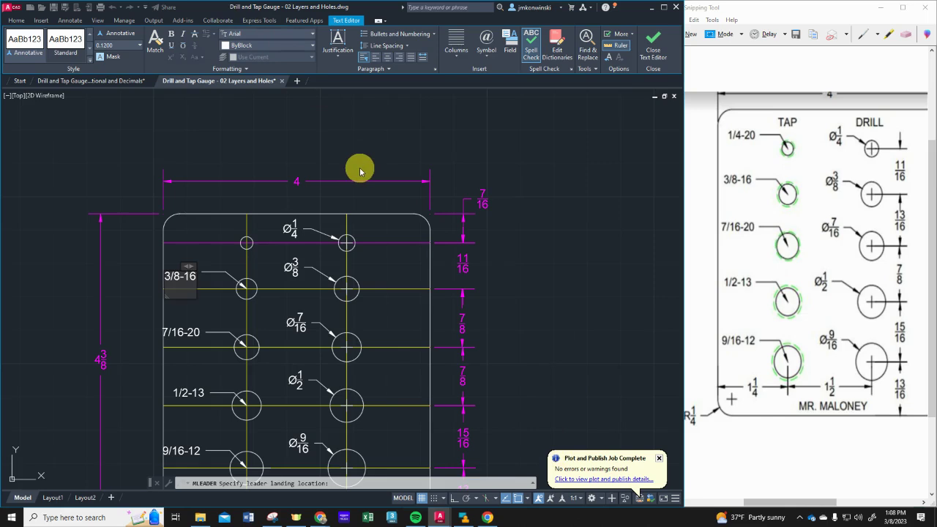
click(223, 145)
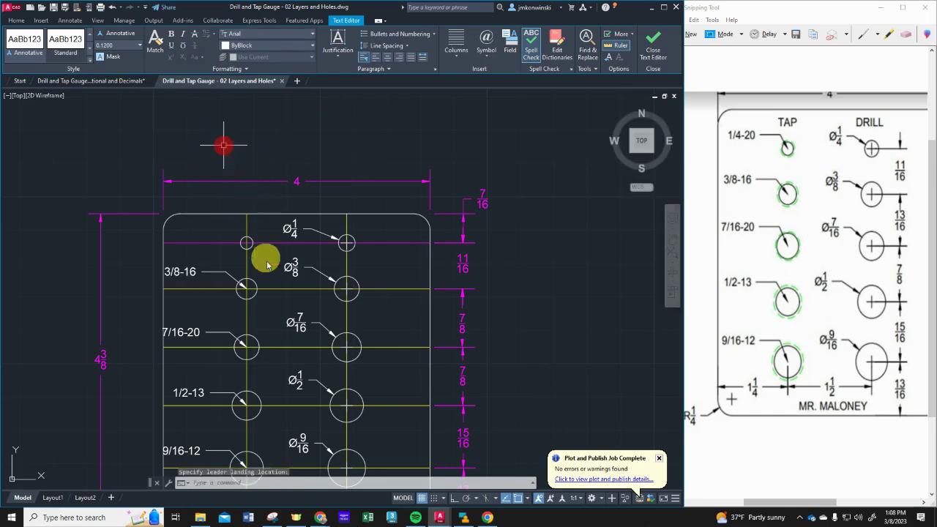
click(236, 49)
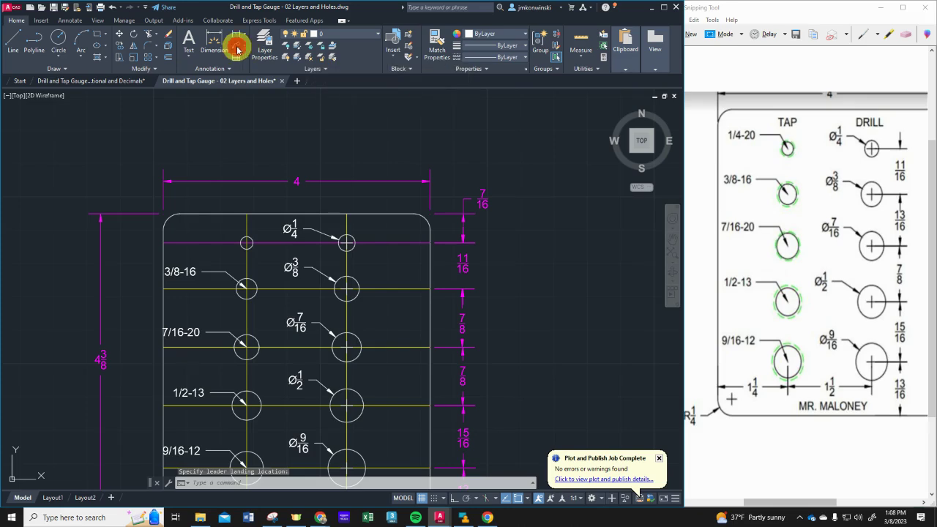
scroll(242, 243, up, 5)
click(240, 224)
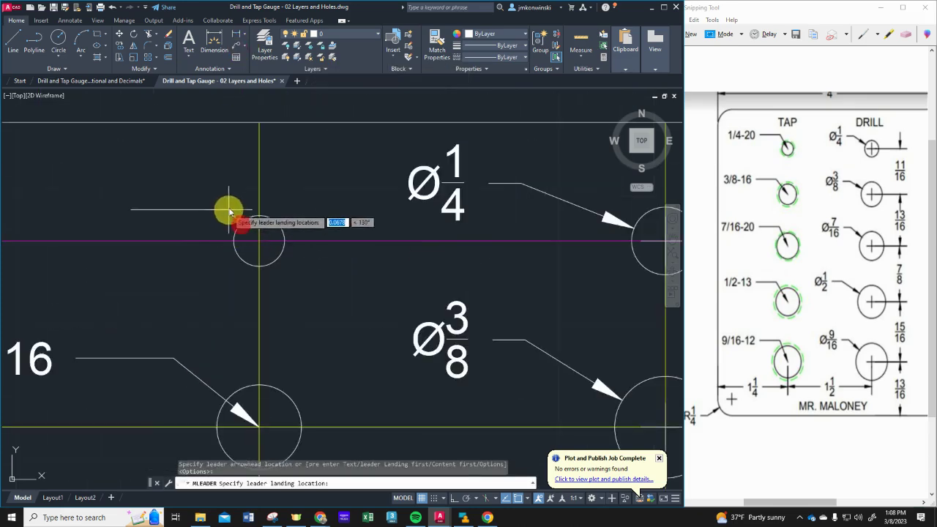
scroll(229, 213, down, 2)
key(Escape)
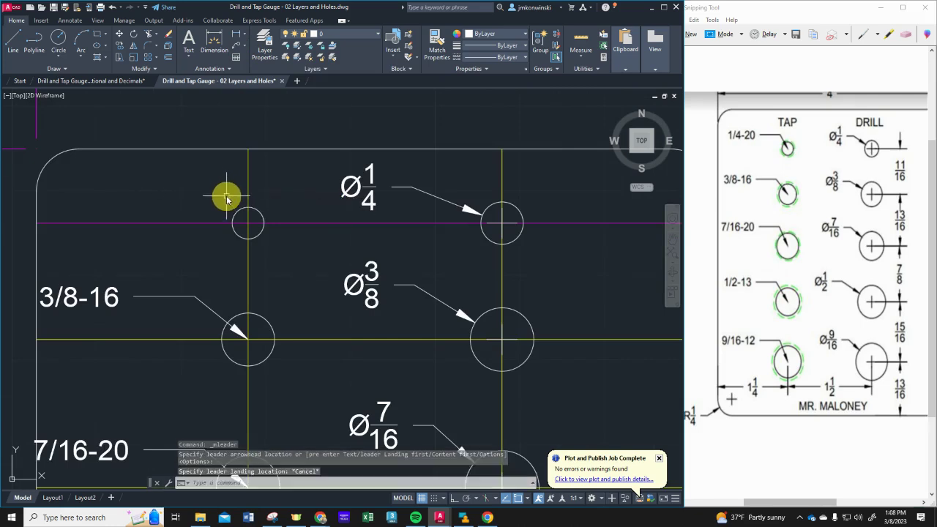
Add a multileader reading 1/4-20 at the center of the top tap-side hole, landing at its upper left.
click(234, 38)
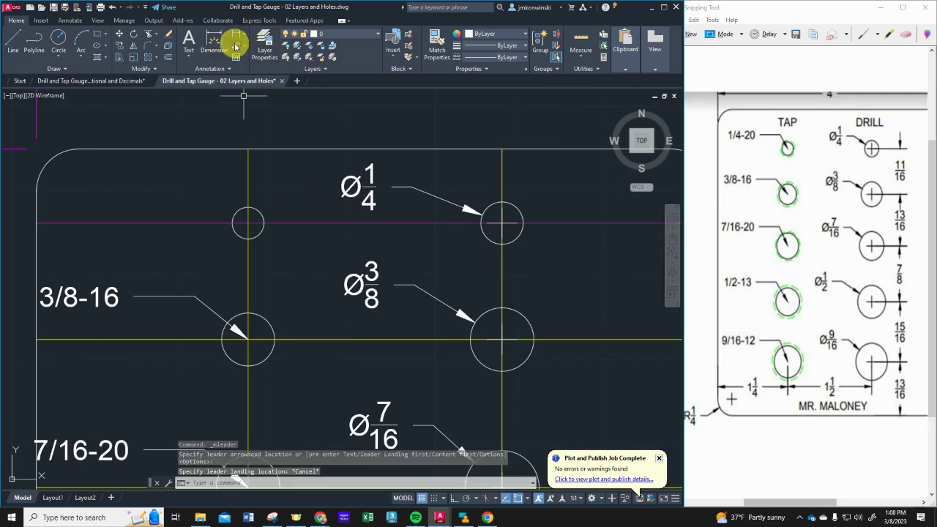
click(248, 223)
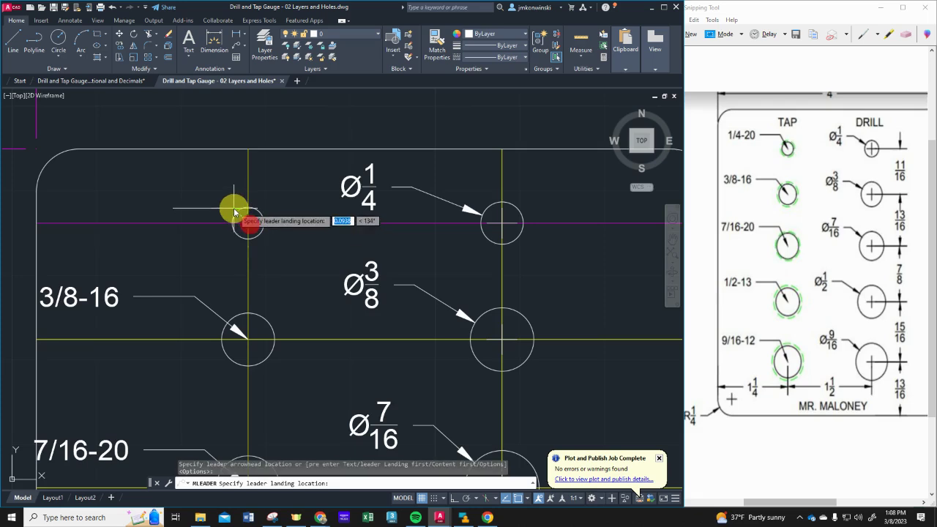
scroll(234, 213, up, 4)
click(232, 205)
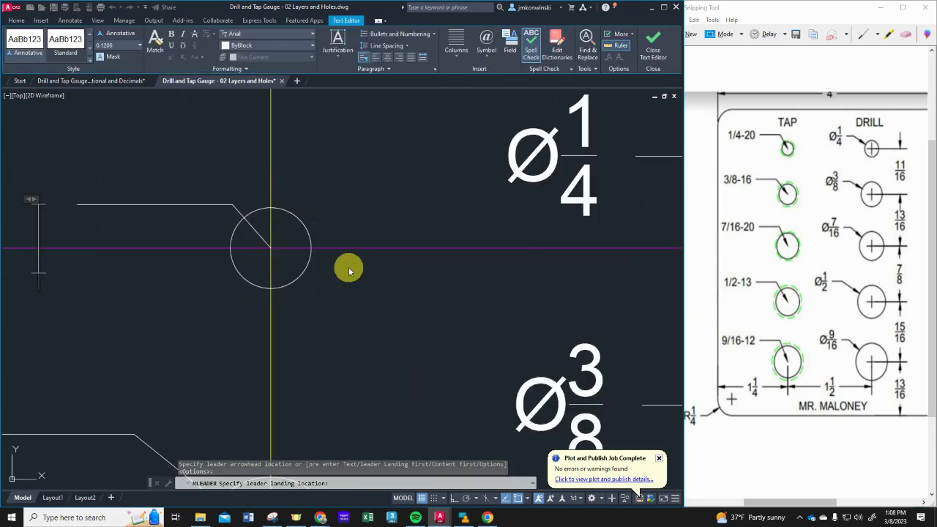
scroll(353, 270, down, 2)
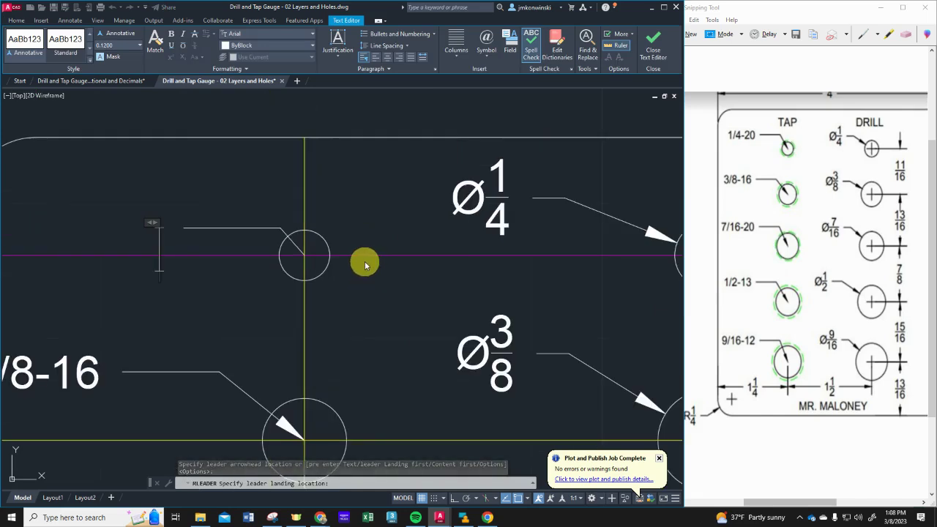
text(1/)
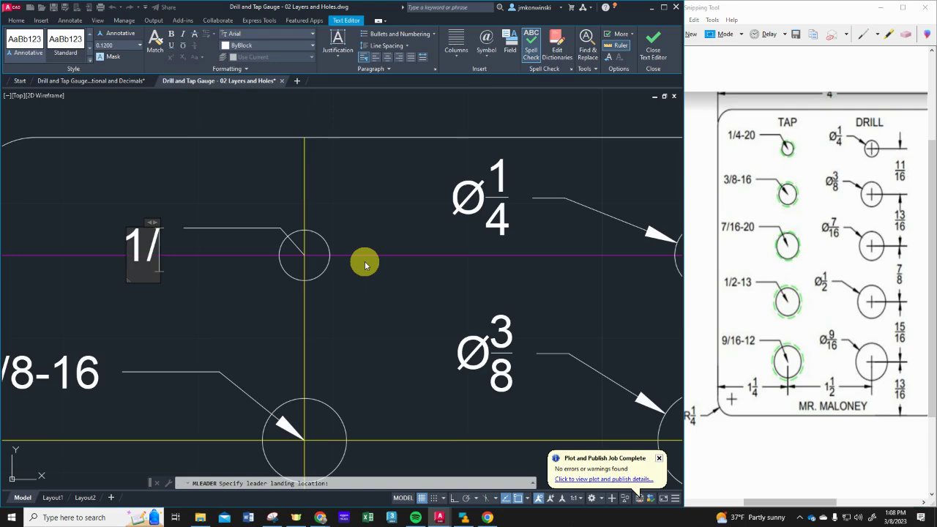
text(4-20)
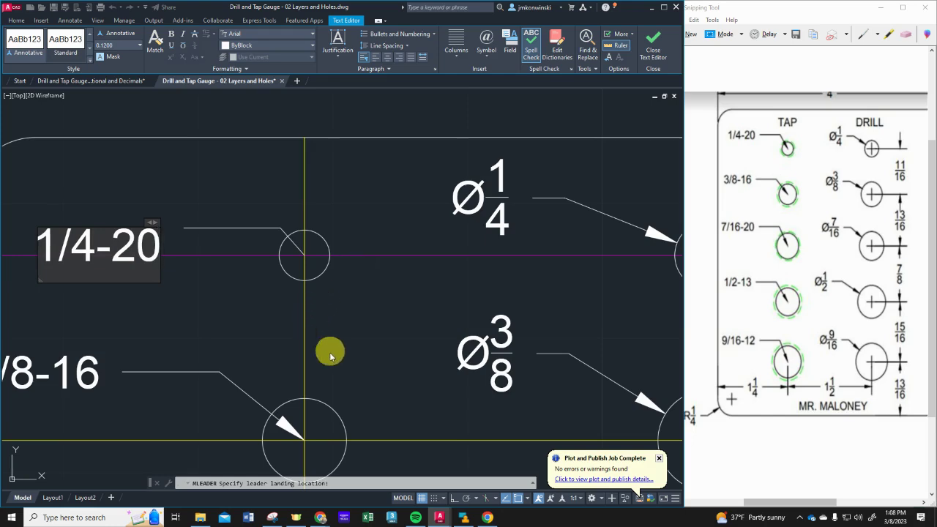
click(223, 188)
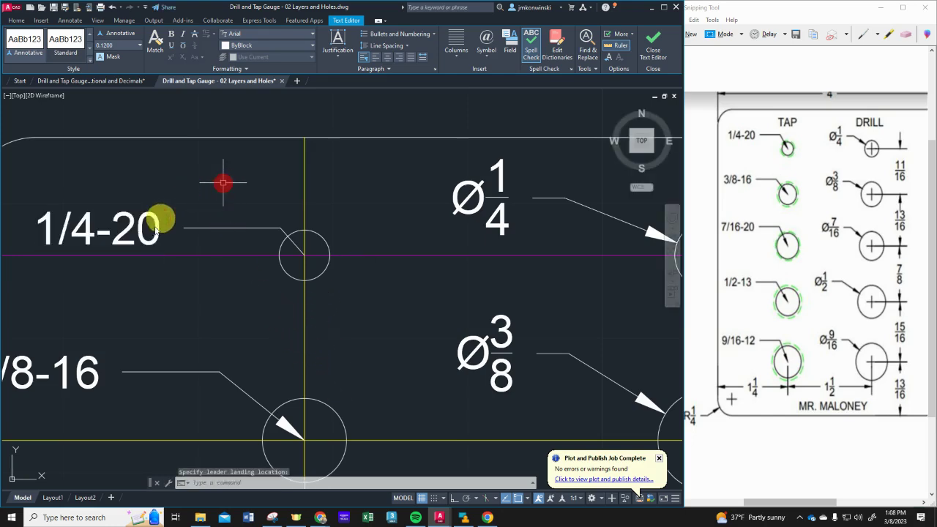
Move the 1/4-20 callout slightly up, clear of the top hole's horizontal centerline.
scroll(74, 271, down, 5)
scroll(114, 388, down, 2)
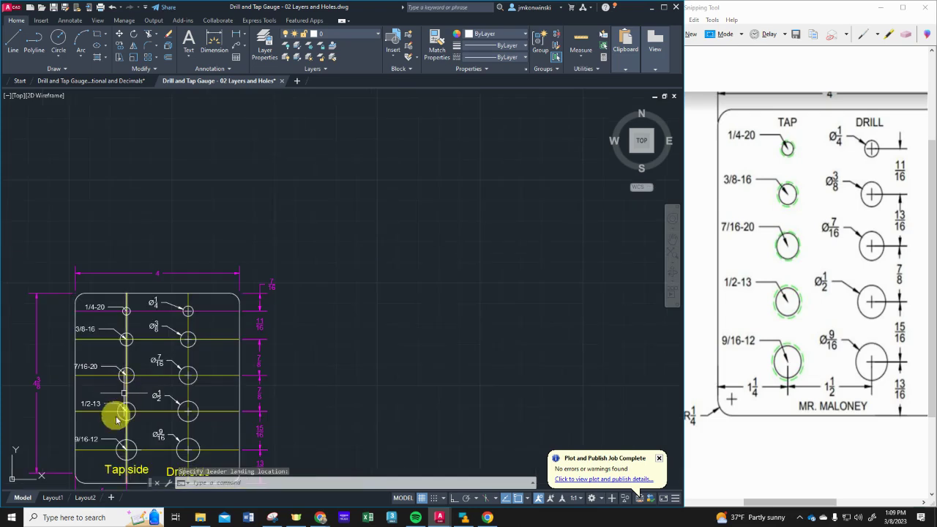
mouse_move(86, 451)
middle_down()
mouse_move(154, 403)
mouse_move(204, 318)
middle_up()
scroll(215, 309, up, 3)
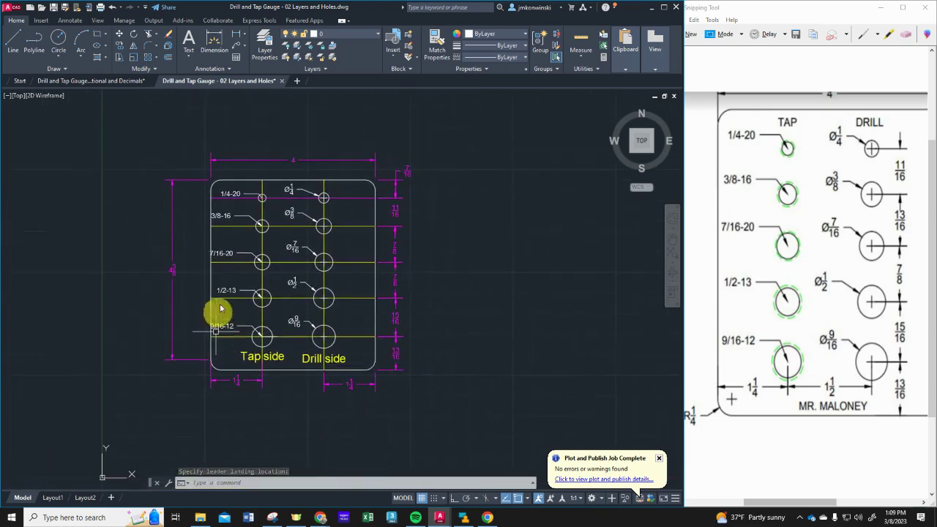
click(230, 178)
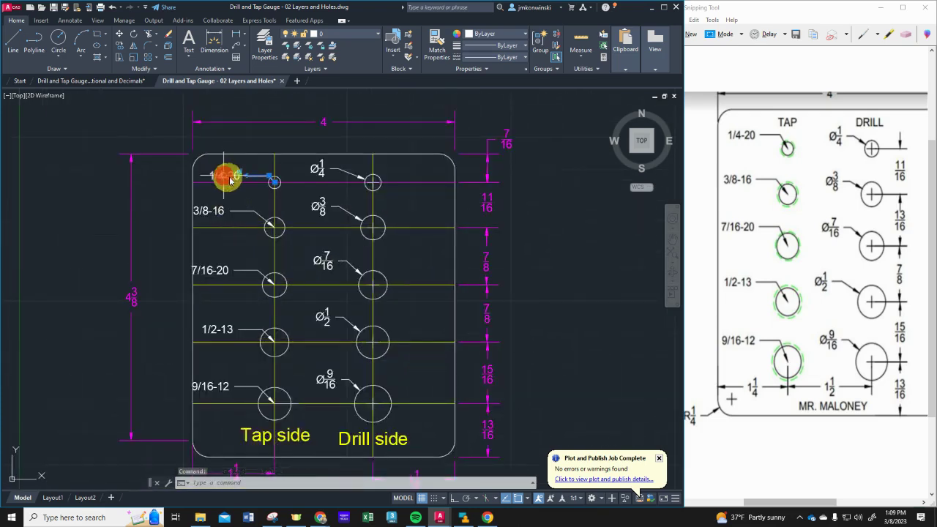
click(240, 177)
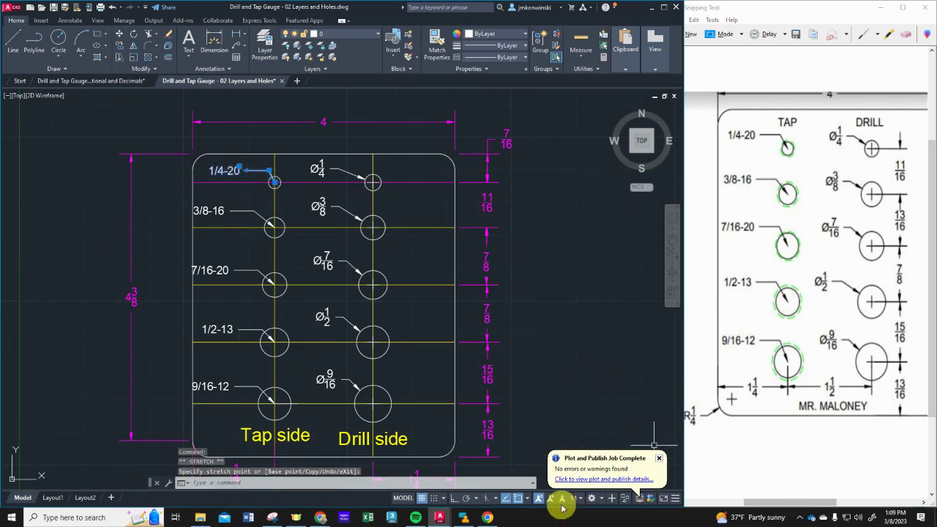
Turn off object snap and shift the 3/8-16 and 7/16-20 callouts up and inward from the plate's left edge.
click(520, 501)
click(228, 180)
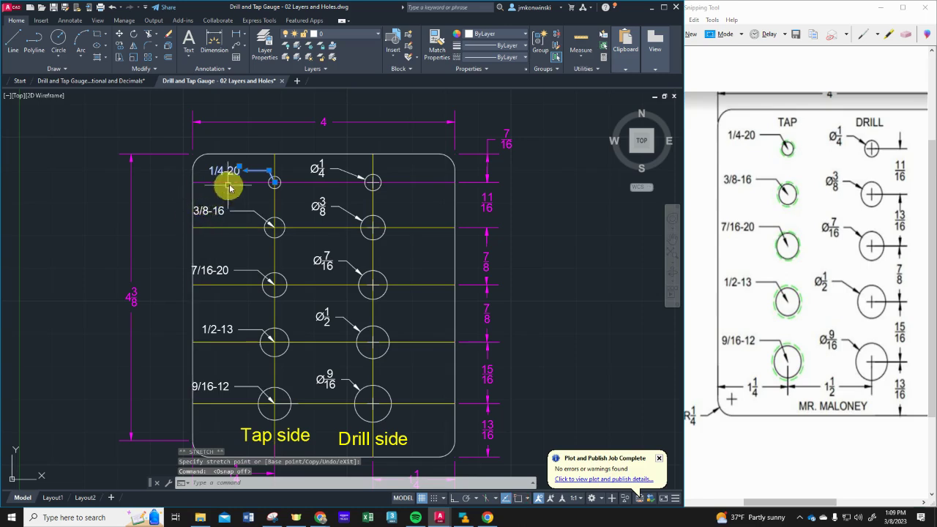
click(215, 211)
click(220, 211)
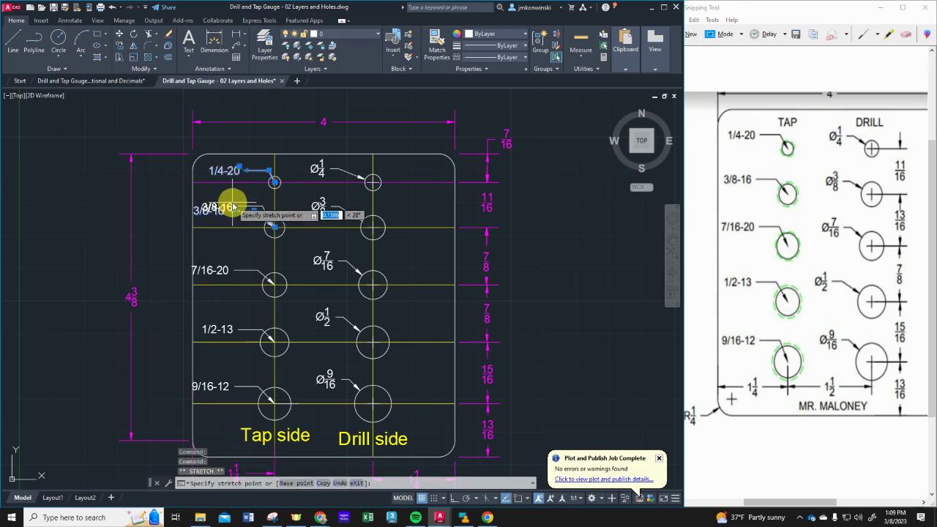
click(230, 205)
click(227, 273)
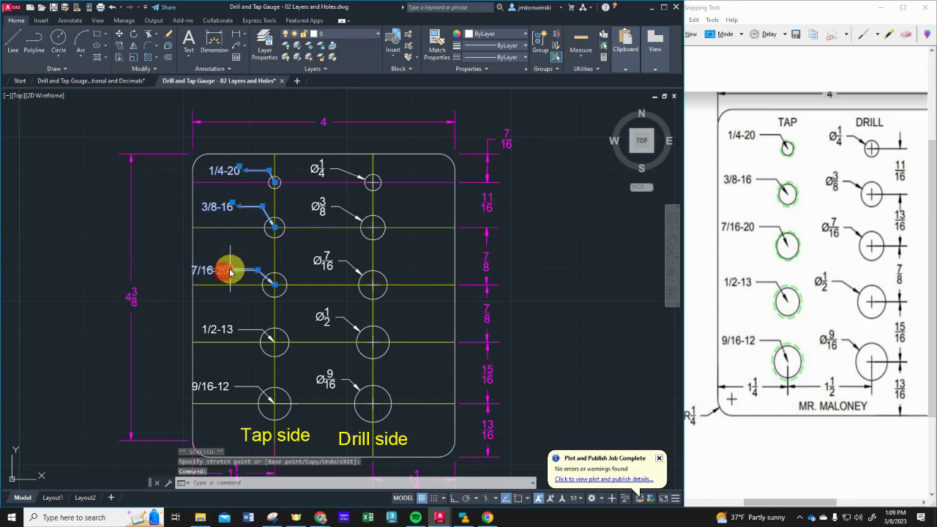
click(229, 270)
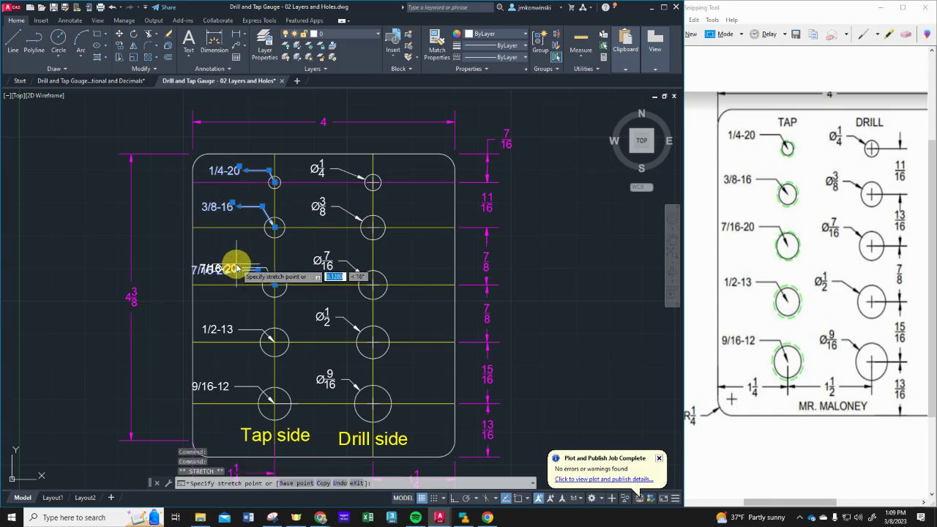
click(236, 267)
Raise the 1/2-13 callout, and shift the 9/16-12 callout up and inward from the plate's left edge.
click(229, 326)
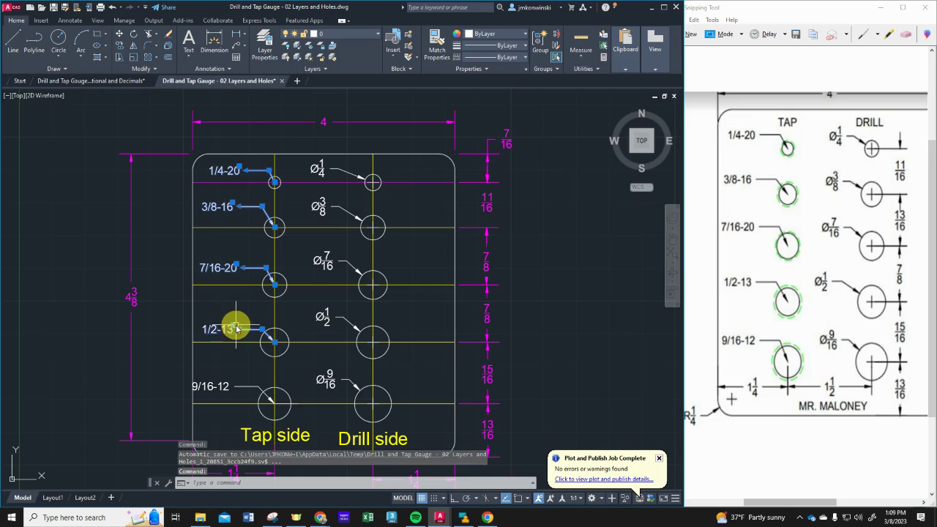
click(236, 329)
click(231, 317)
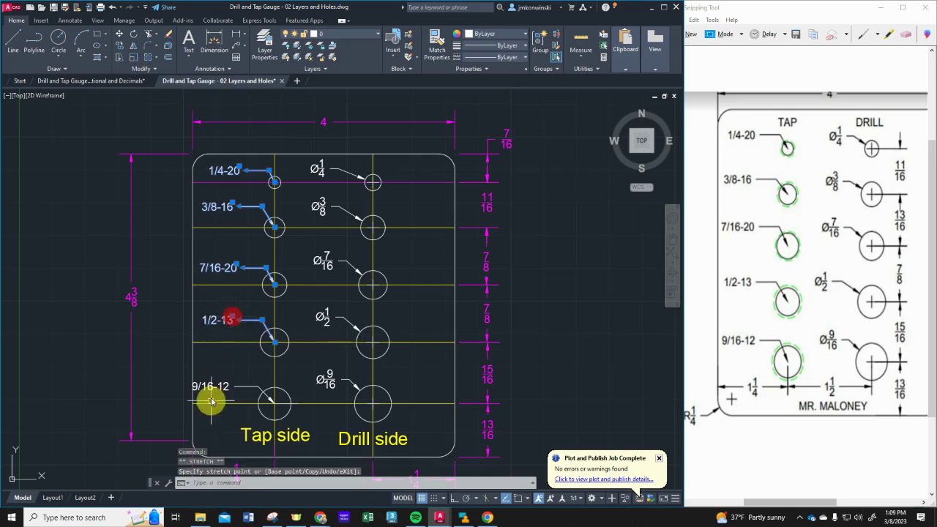
click(221, 388)
click(228, 386)
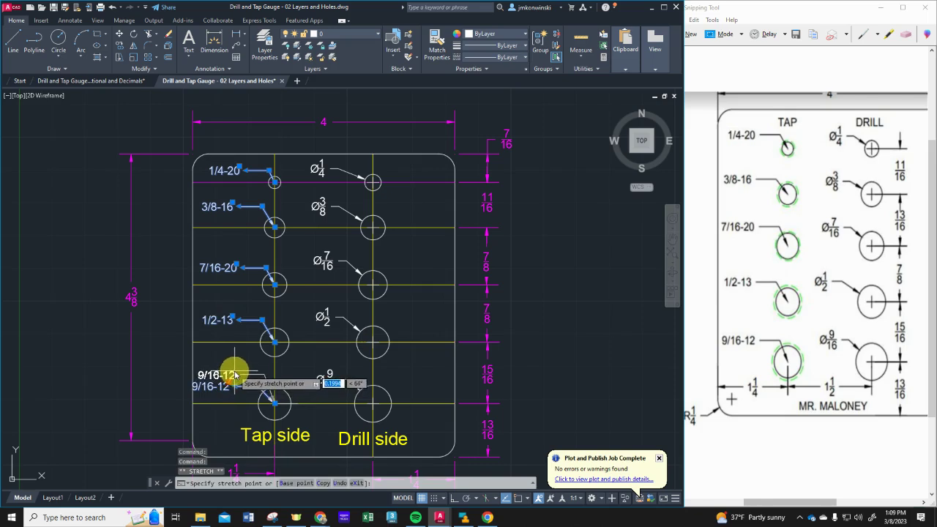
click(235, 375)
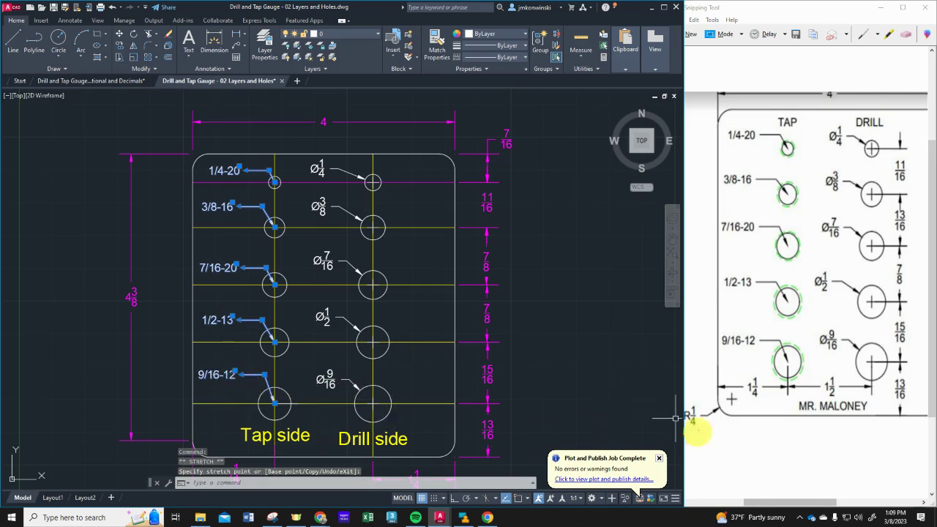
Add a radius dimension to the plate's lower-left corner arc, placed outside the outline at its lower left.
scroll(329, 417, down, 4)
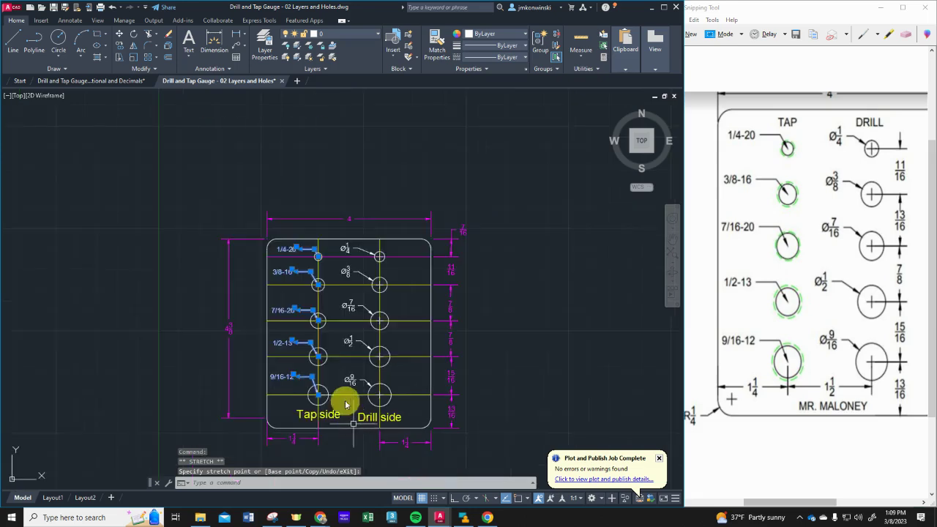
scroll(253, 439, up, 4)
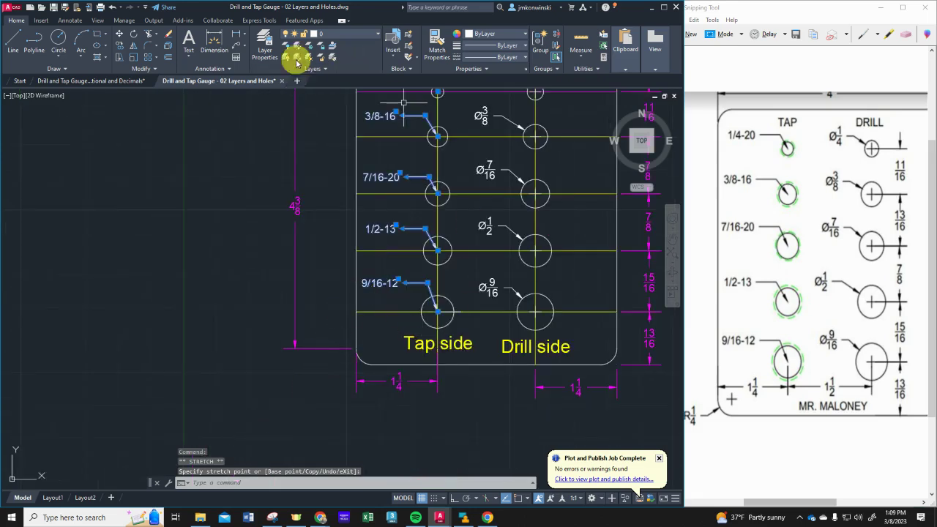
click(214, 42)
click(360, 364)
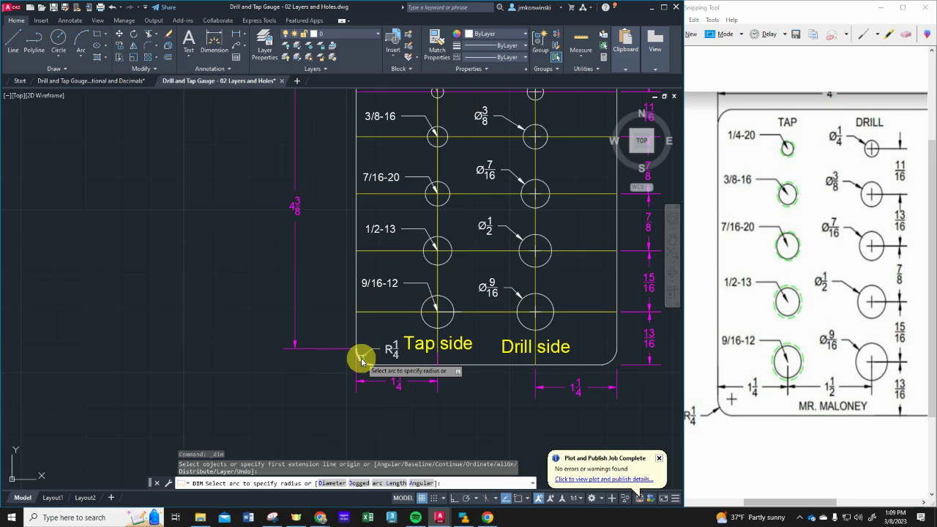
click(360, 360)
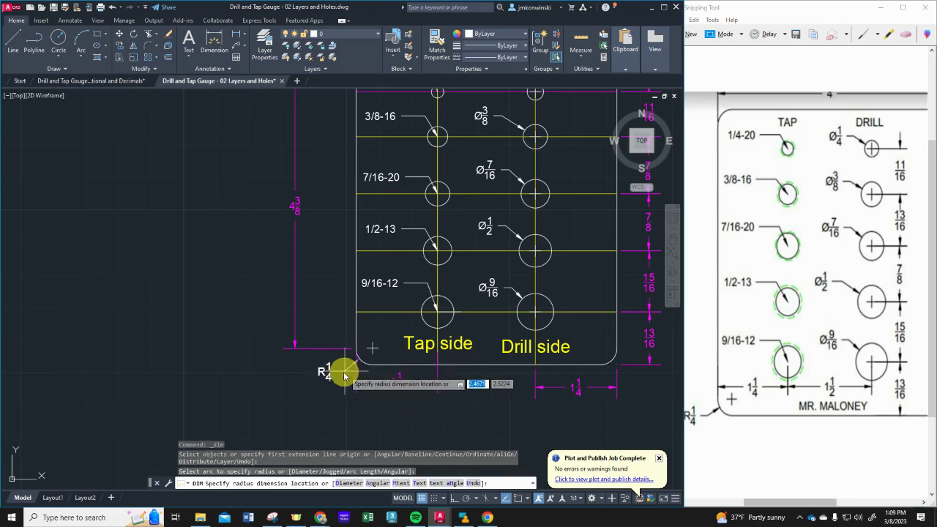
click(342, 377)
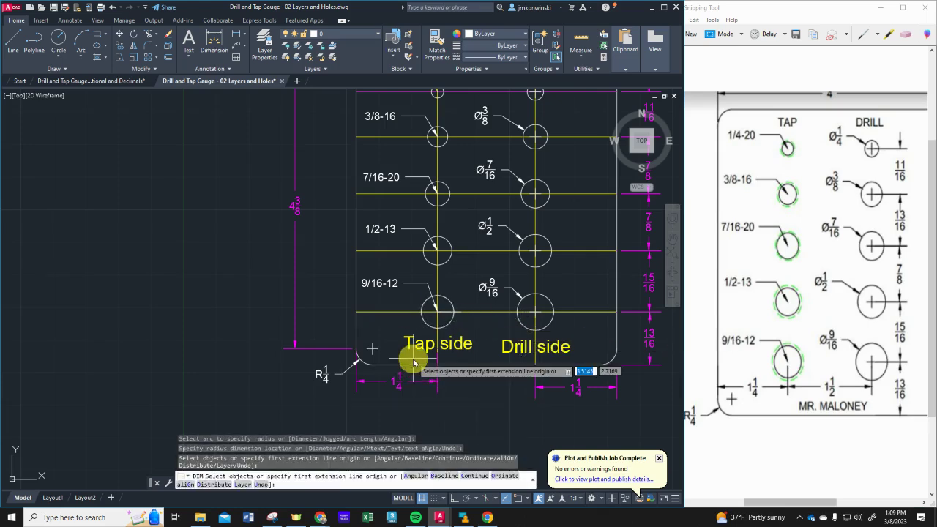
Dimension the distance from the plate's bottom edge to the 1/2 hole row's centerline, placed outside the existing right-hand dimensions.
middle_drag(486, 226, 428, 257)
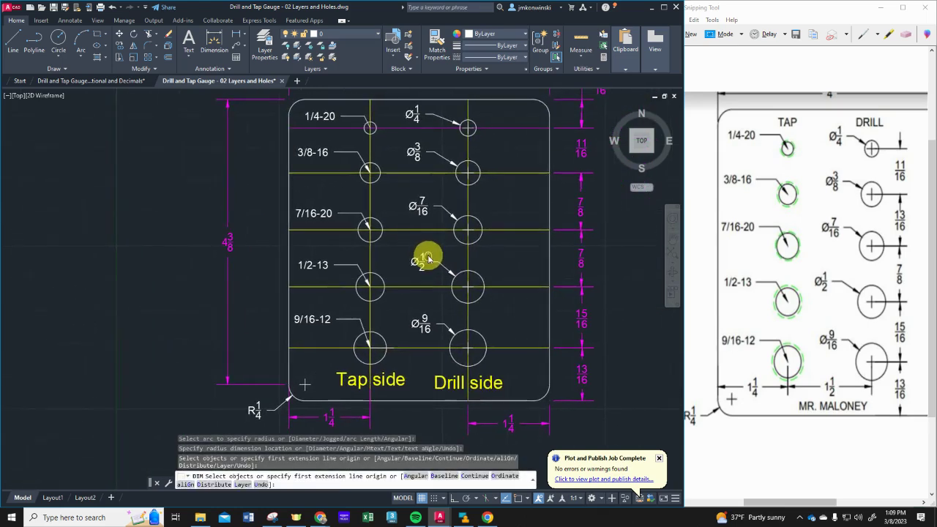
mouse_move(548, 309)
middle_down()
mouse_move(507, 299)
mouse_move(402, 318)
middle_up()
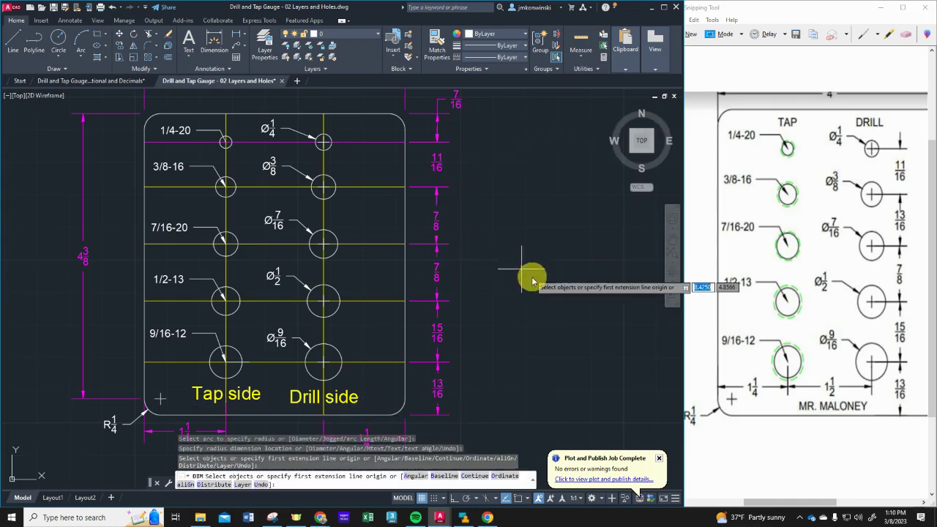
click(213, 42)
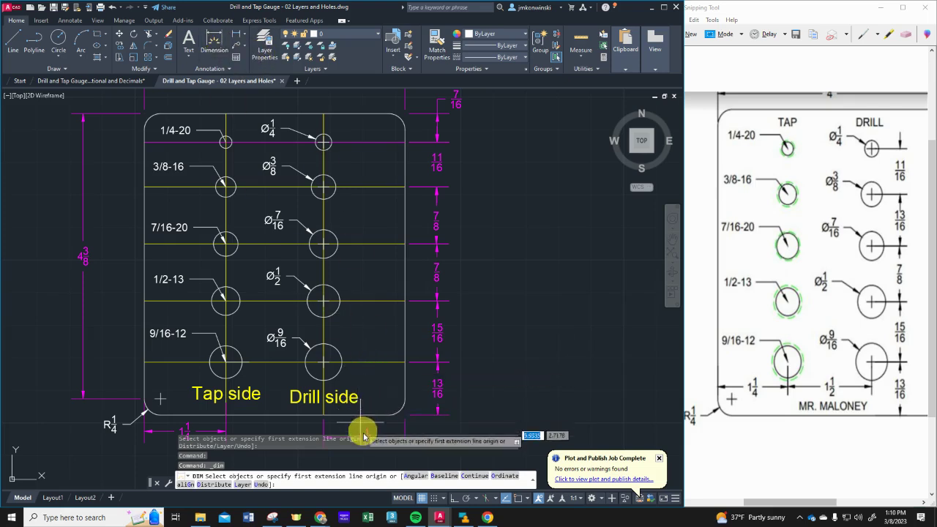
click(371, 418)
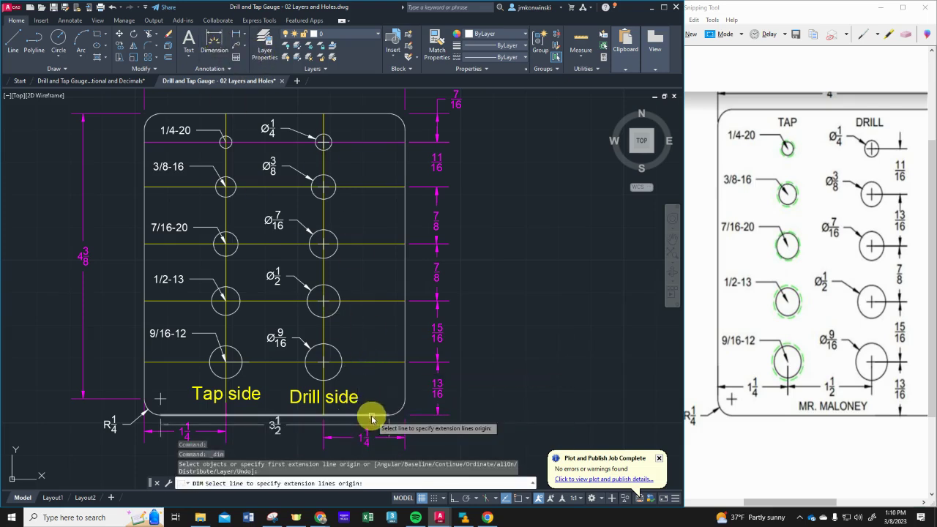
click(371, 419)
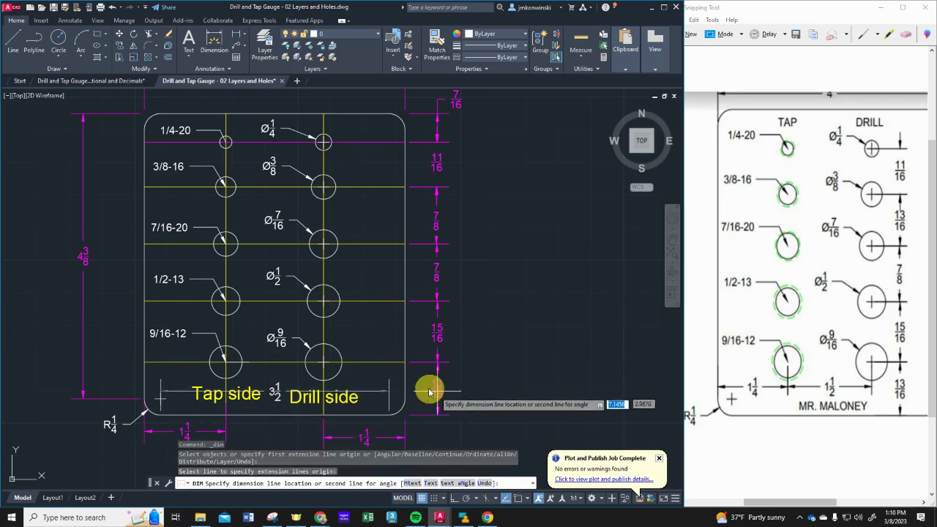
click(383, 302)
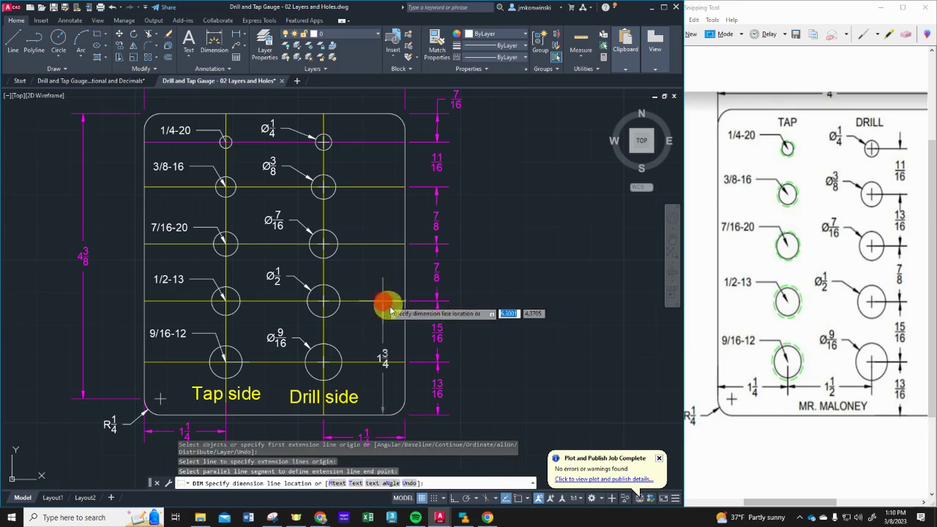
click(458, 338)
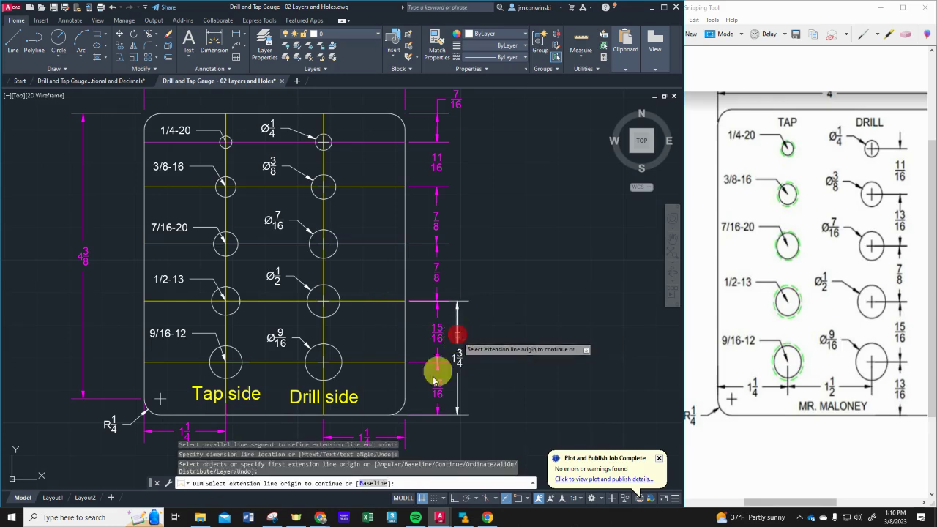
Dimension the distance from the plate's bottom edge to the 7/16 hole row's centerline, placed outside the previous vertical dimension.
click(371, 416)
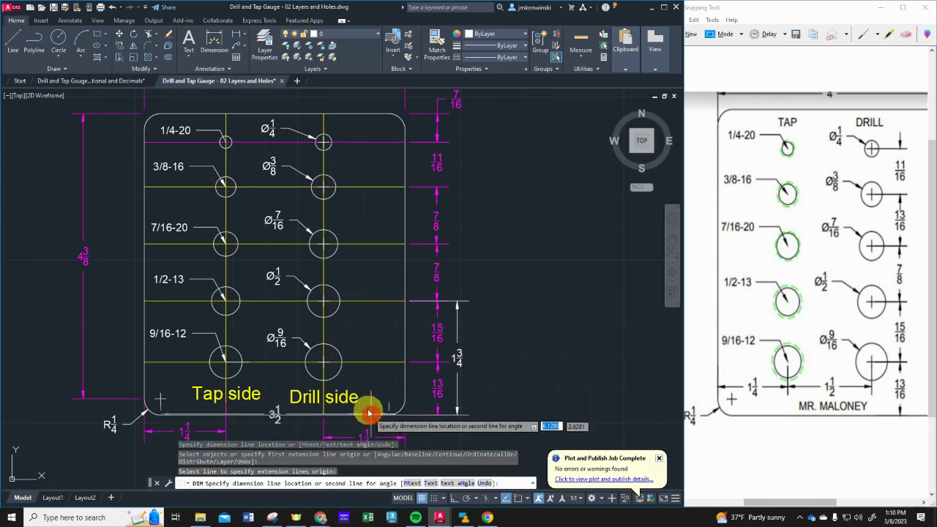
click(385, 248)
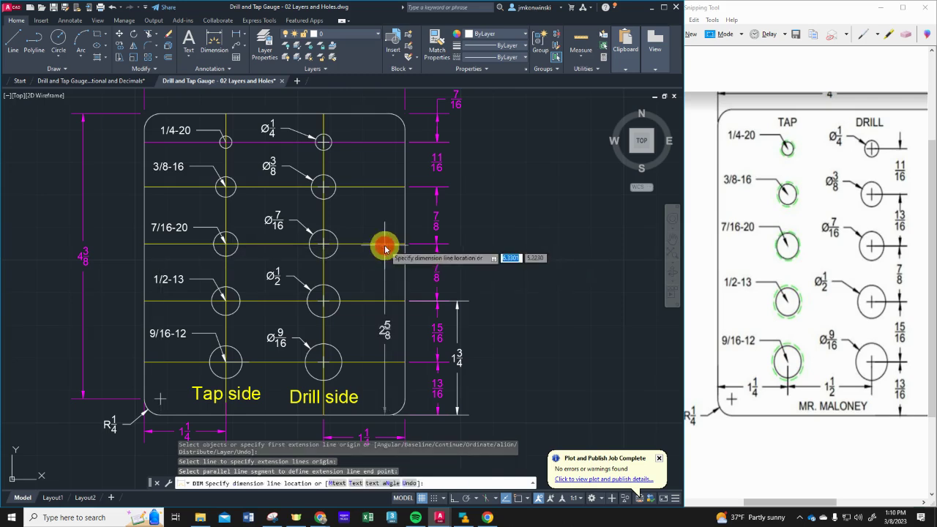
click(469, 257)
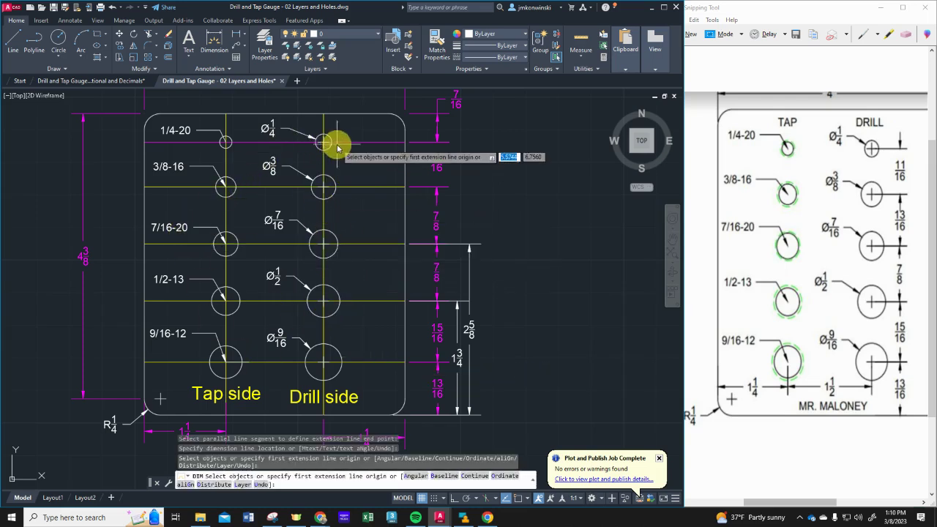
click(437, 329)
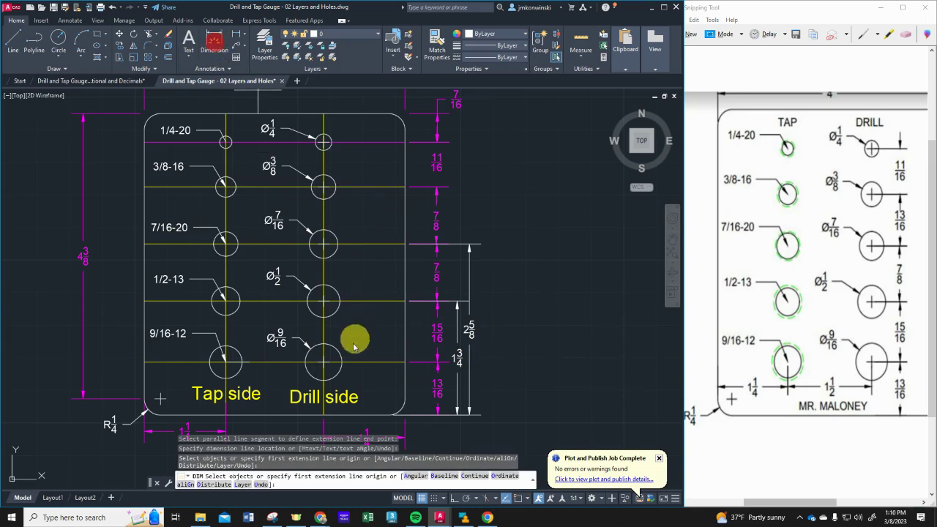
Dimension the distance from the plate's bottom edge to the 3/8 hole row's centerline, placed outside the 7/16 row's dimension.
click(374, 416)
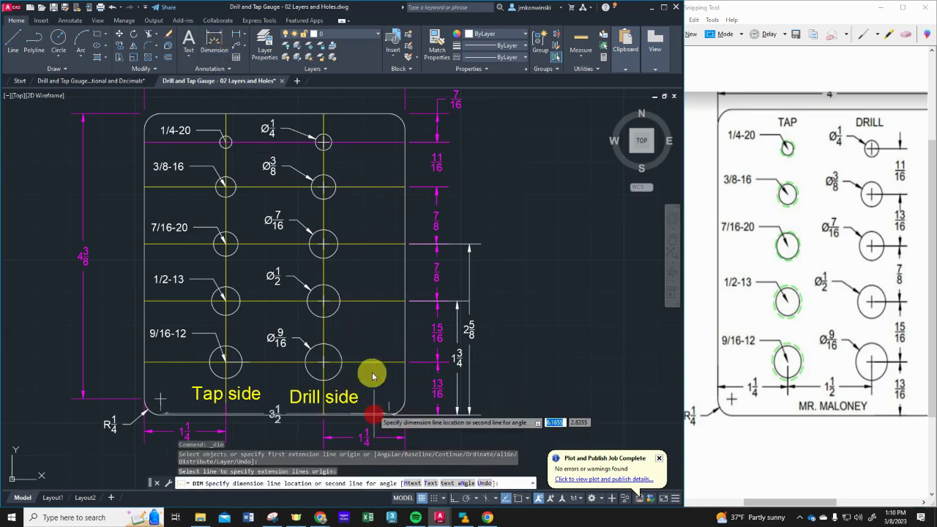
click(375, 188)
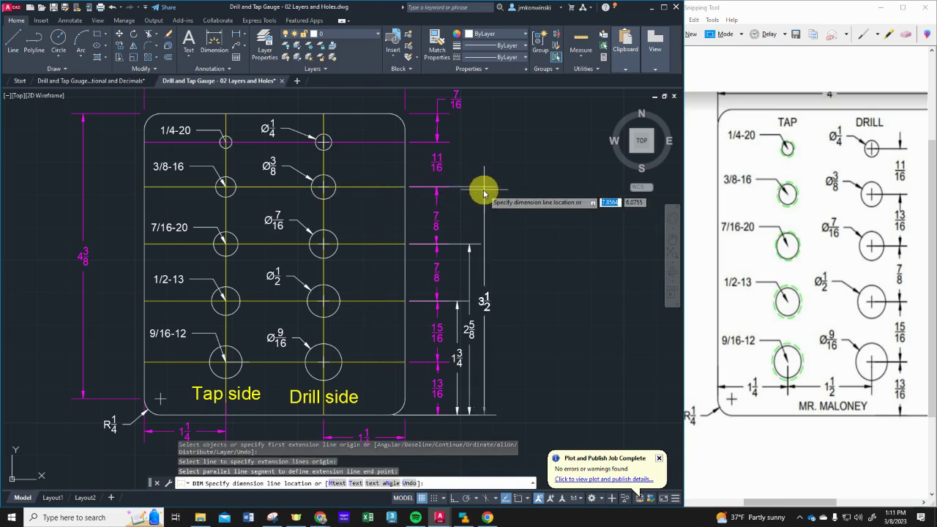
click(483, 192)
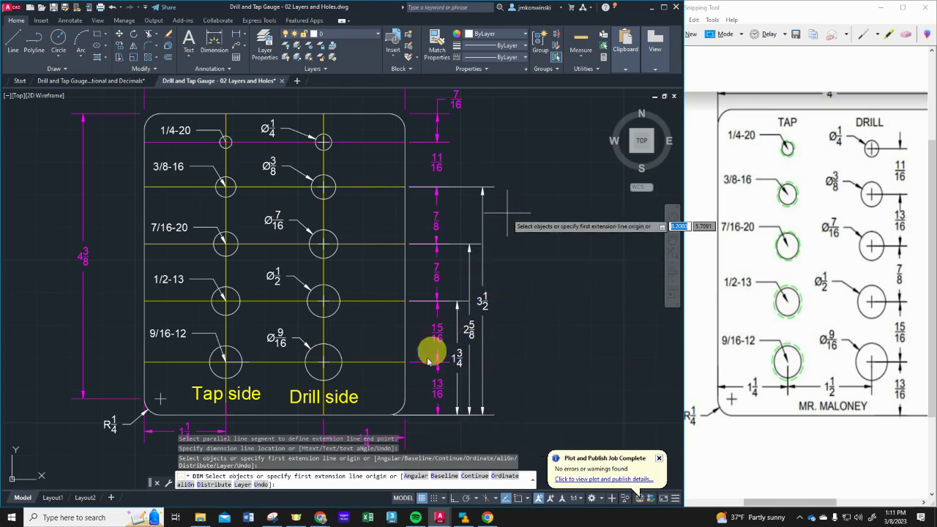
Dimension the distance from the plate's bottom edge to the 1/4 hole row's centerline, placed as the outermost vertical dimension.
click(358, 418)
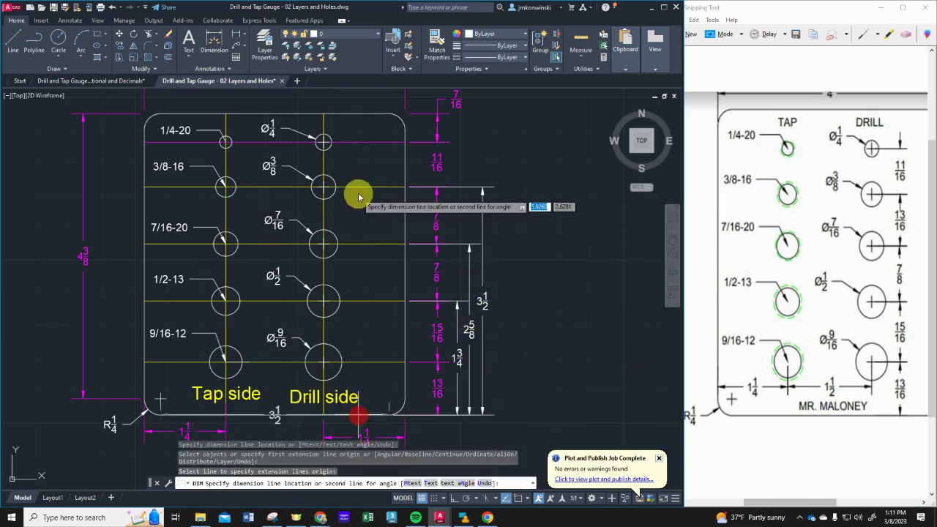
click(370, 143)
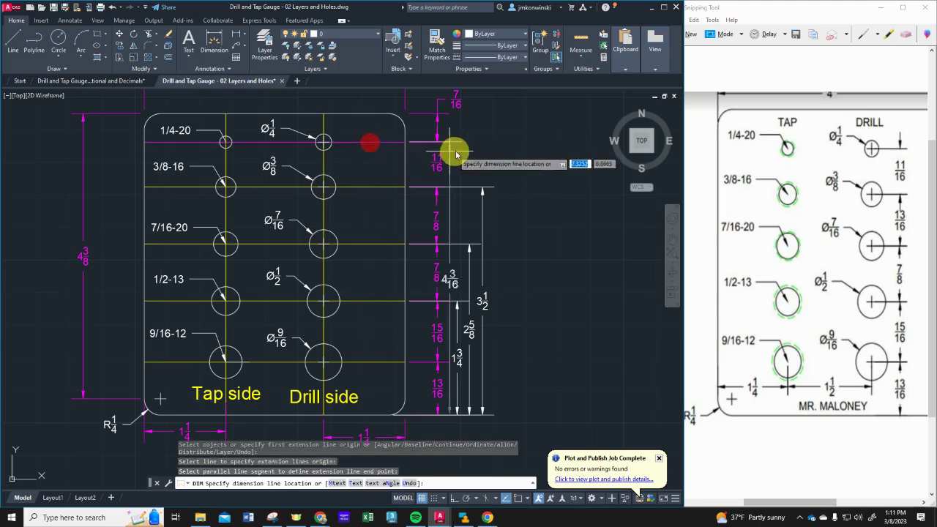
click(498, 156)
scroll(477, 194, down, 2)
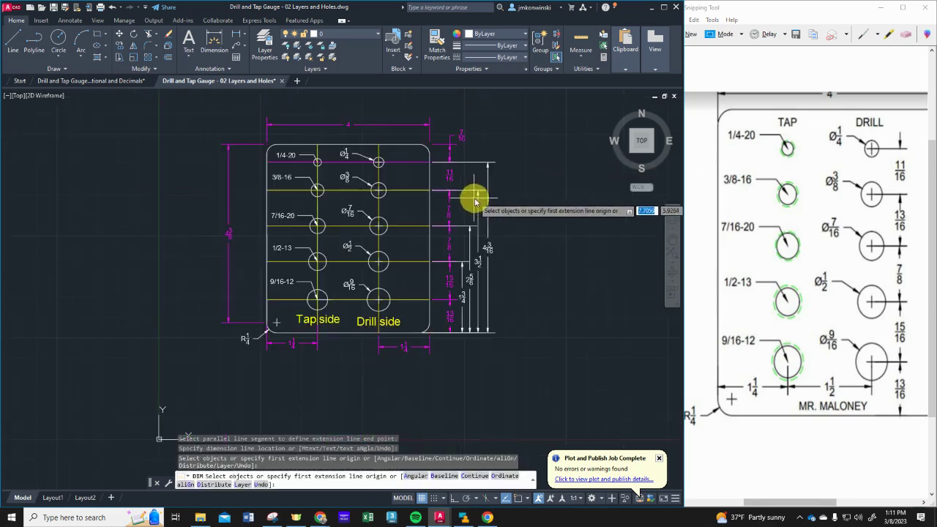
scroll(458, 153, up, 2)
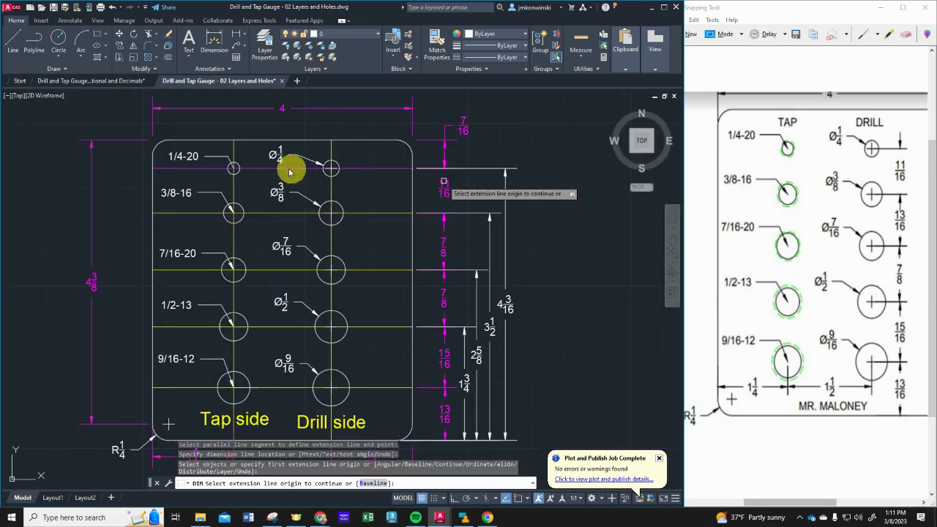
key(Escape)
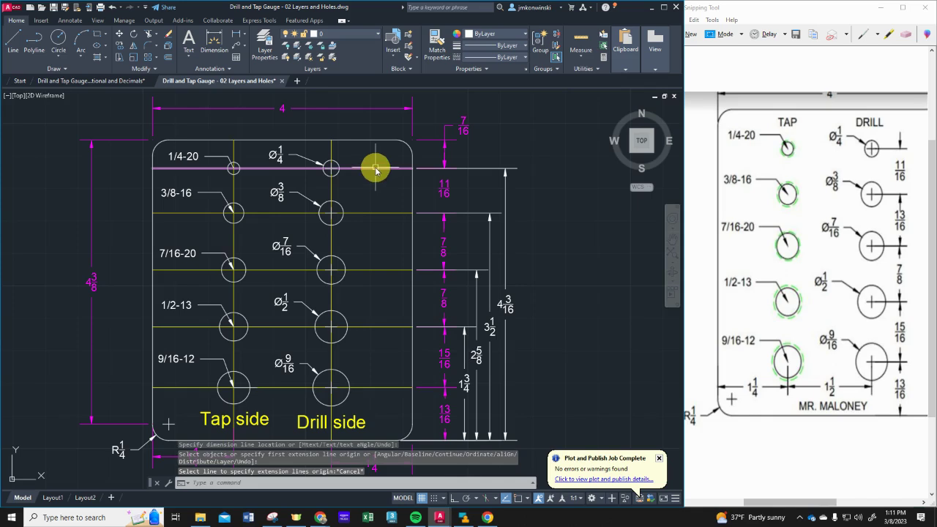
Move the 1/4 hole row's horizontal centerline to the Layout Lines layer.
click(376, 170)
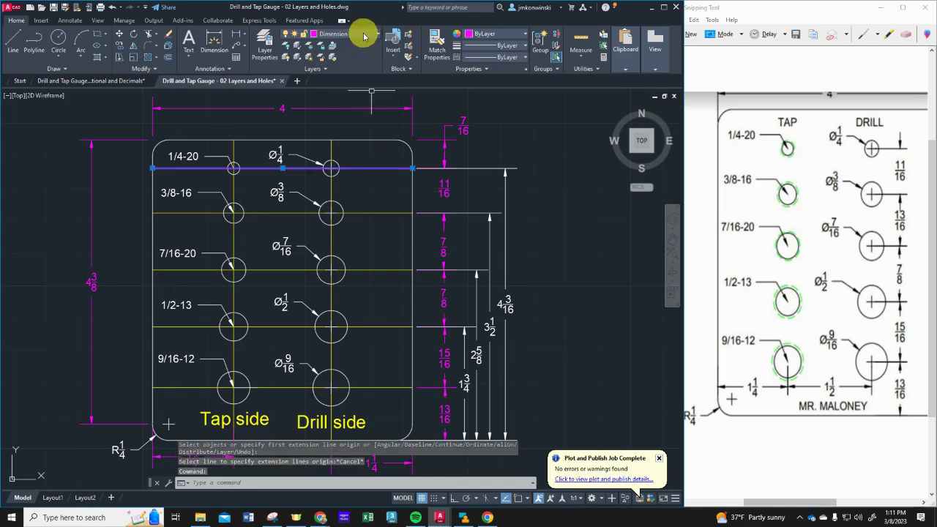
click(364, 36)
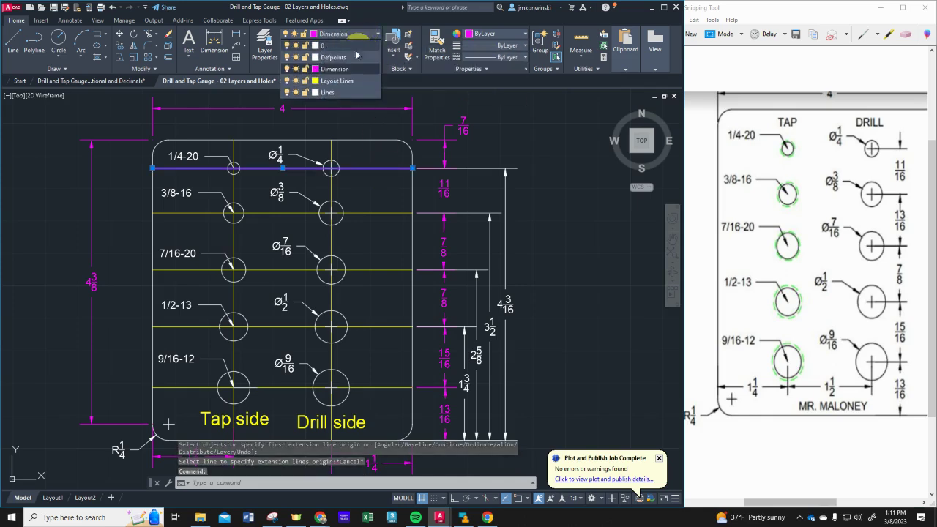
click(341, 81)
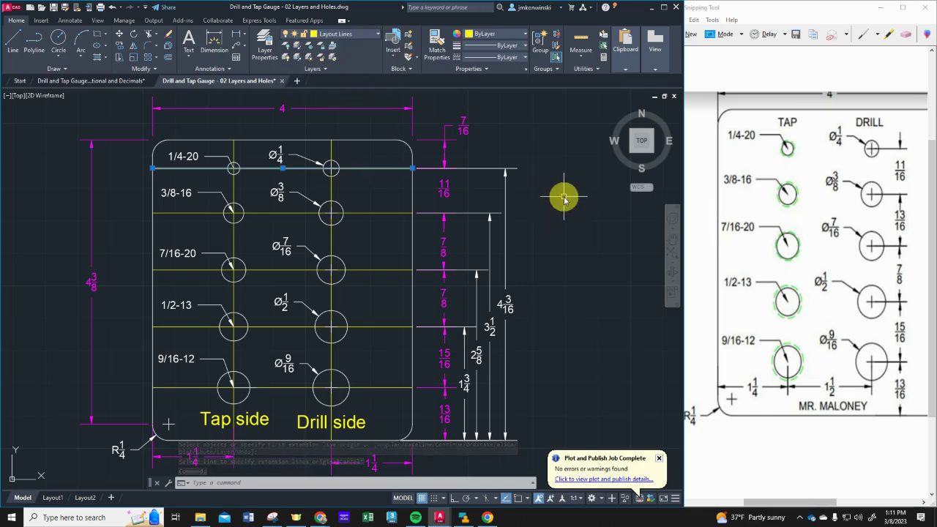
Assign the four white vertical hole-location dimensions beside the plate to the Dimension layer.
click(562, 199)
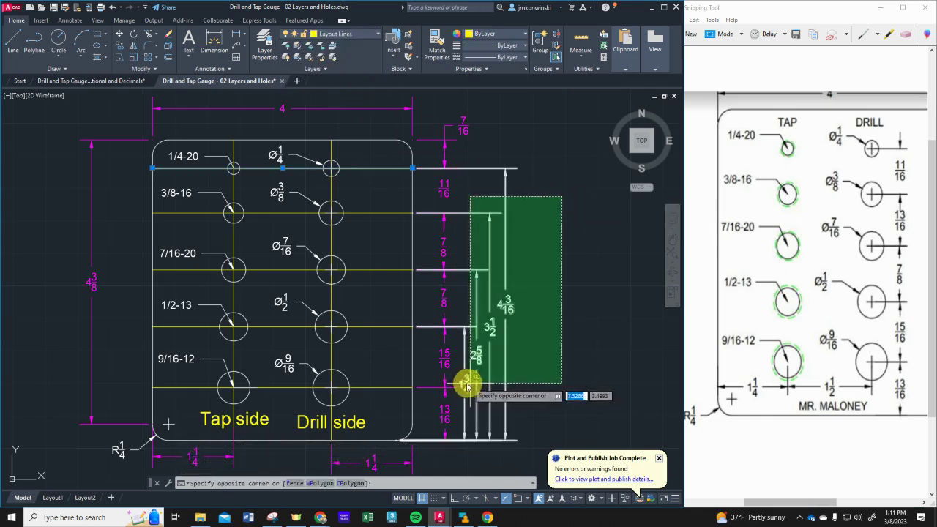
click(463, 388)
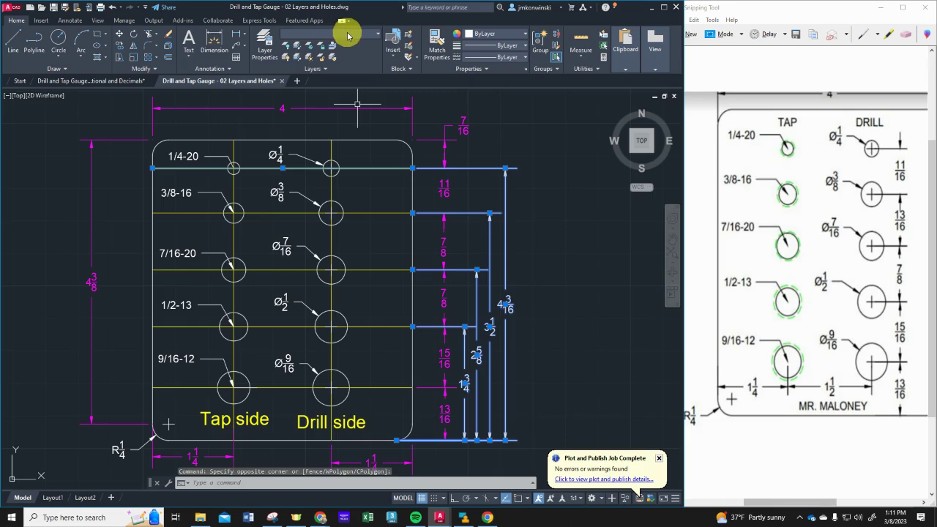
click(348, 35)
click(343, 70)
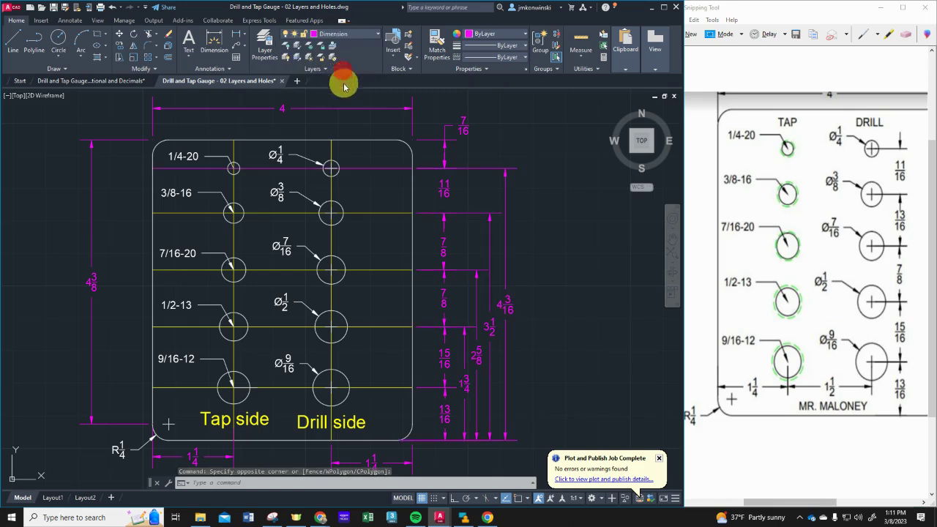